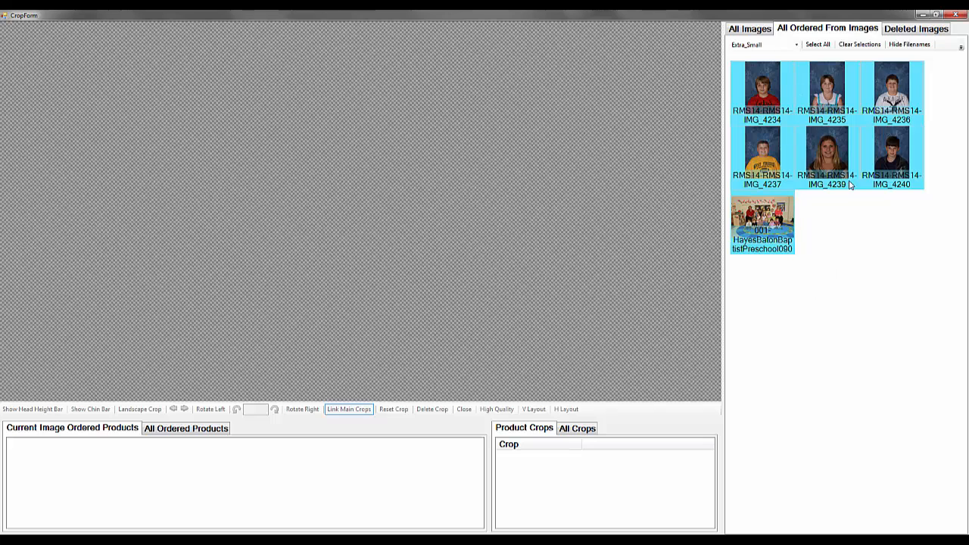
Compare ordered image IMG_4234 with unordered image IMG_4228 from the full image set, and return to IMG_4234 among the ordered images
left_click(759, 95)
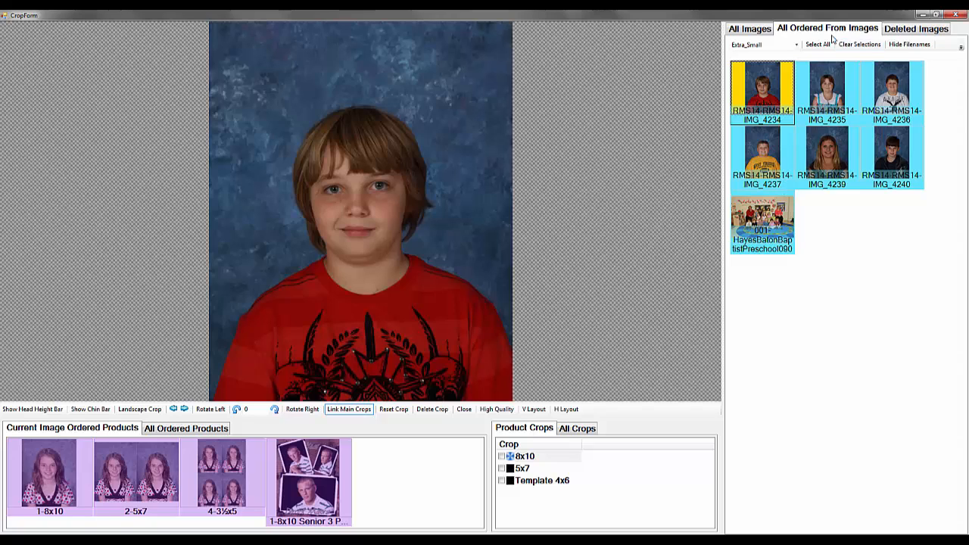
left_click(750, 30)
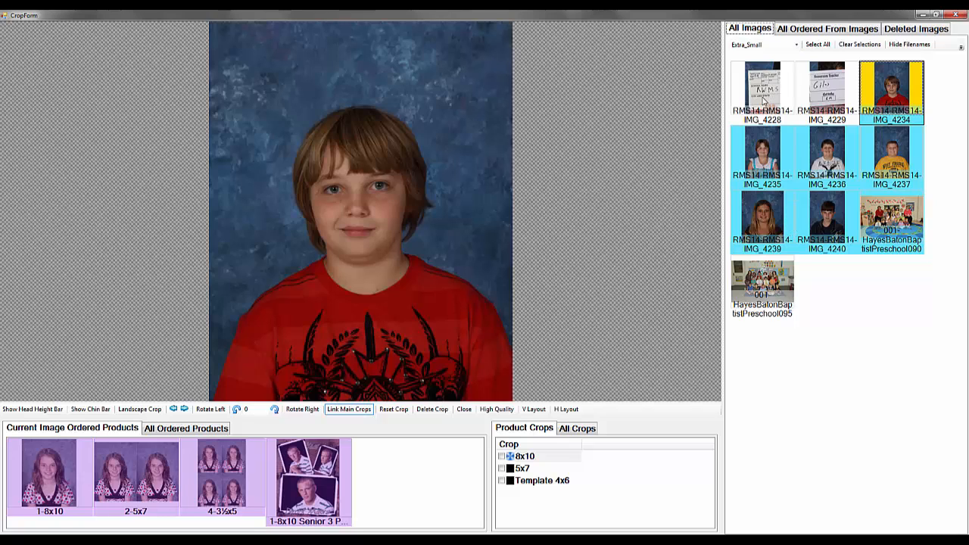
left_click(763, 97)
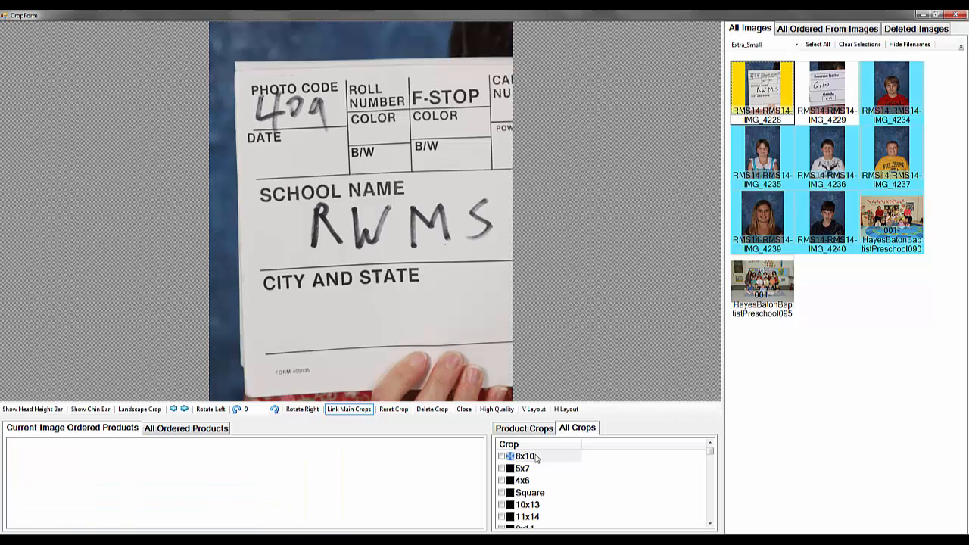
left_click(800, 30)
left_click(770, 99)
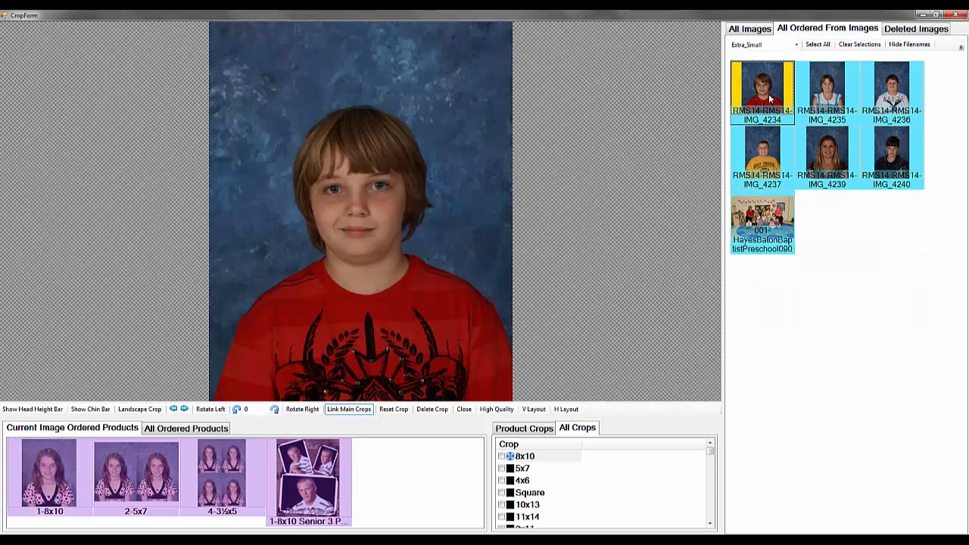
Show the product crops for IMG_4234 and tighten its 8x10 crop around the boy's head and shoulders
left_click(524, 428)
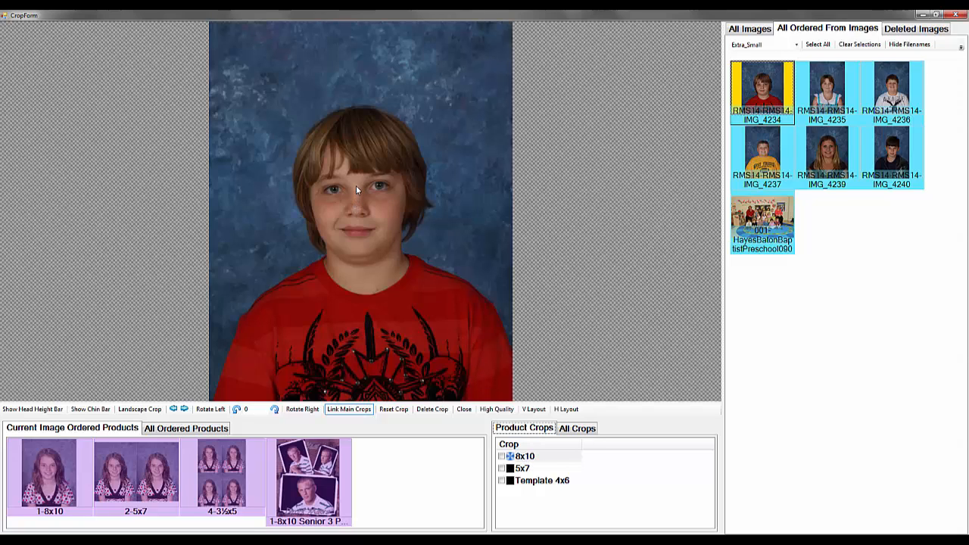
left_click_drag(356, 186, 358, 235)
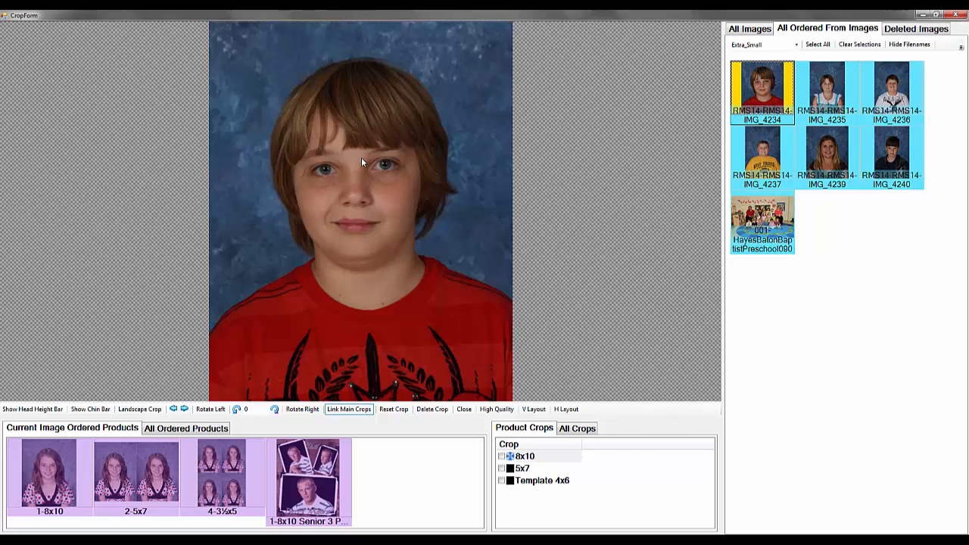
mouse_move(358, 197)
left_mouse_down()
mouse_move(323, 178)
mouse_move(412, 171)
mouse_move(330, 249)
mouse_move(368, 176)
mouse_move(384, 239)
mouse_move(352, 193)
mouse_move(361, 190)
left_mouse_up()
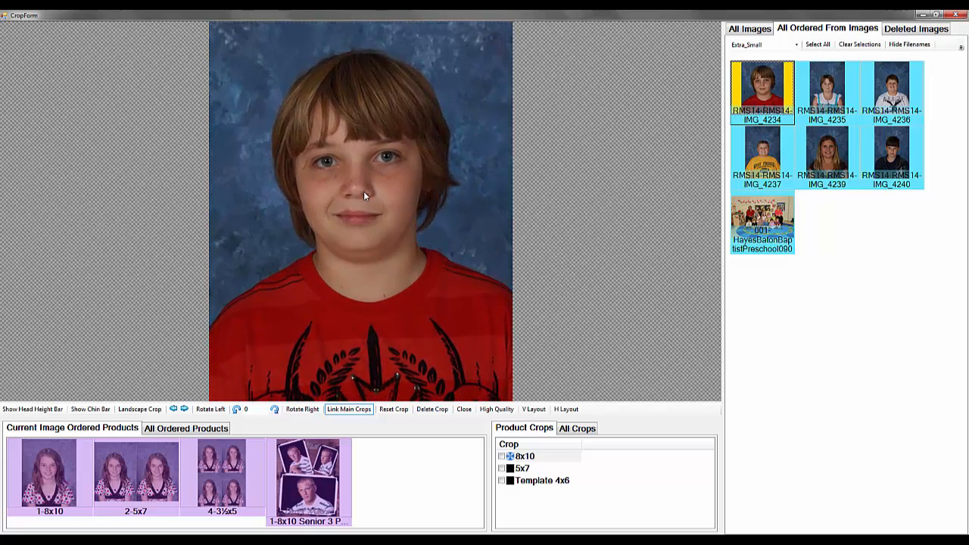
Adjust the 5x7 crop of IMG_4234 to be slightly looser, and compare it with the 8x10 crop
left_click(524, 469)
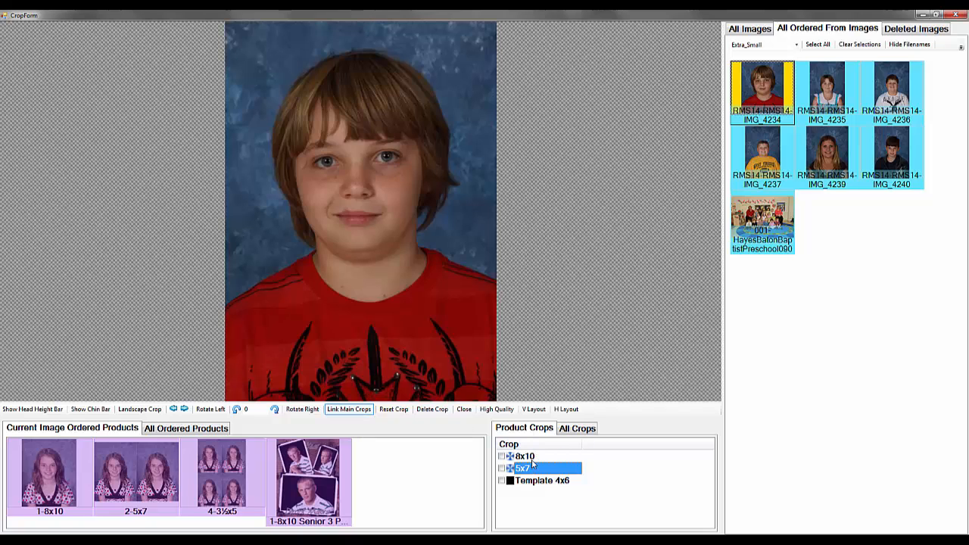
left_click(342, 410)
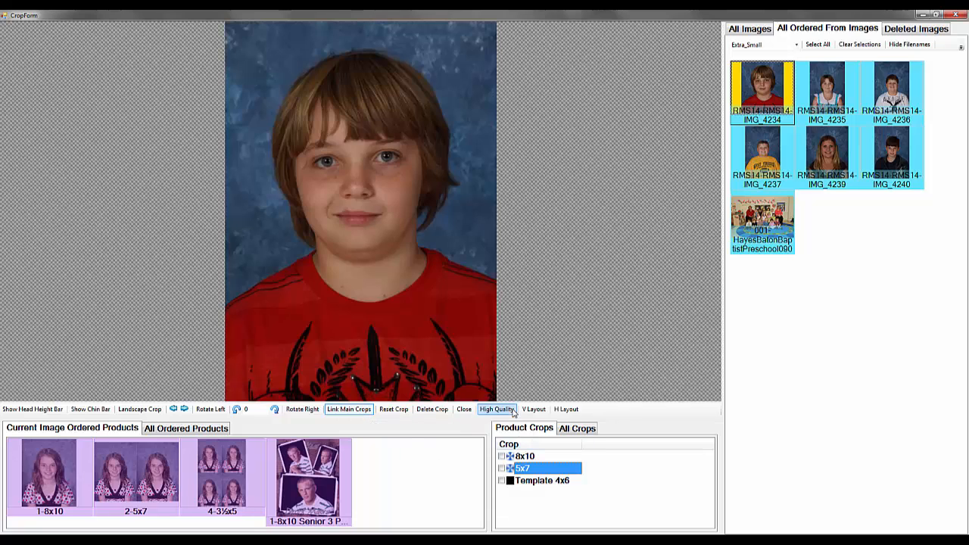
left_click_drag(360, 298, 392, 268)
left_click(533, 457)
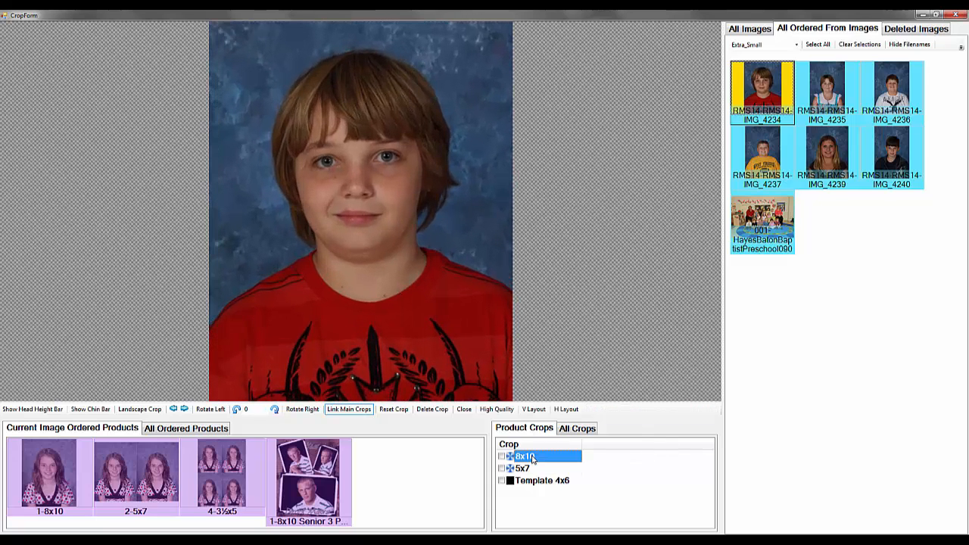
left_click(527, 469)
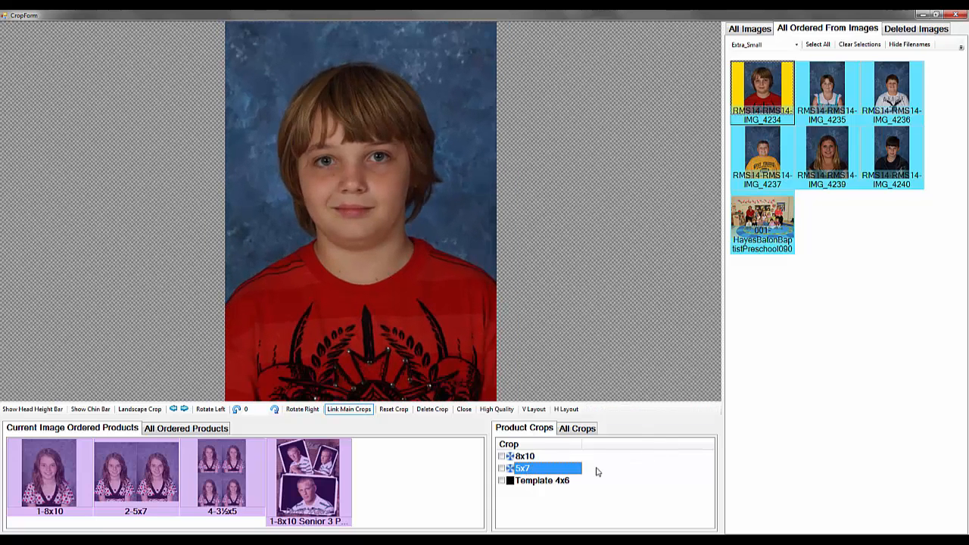
left_click(529, 458)
left_click(528, 469)
Tighten and reposition the Template 4x6 crop of IMG_4234 around the boy's head and shoulders
left_click(552, 481)
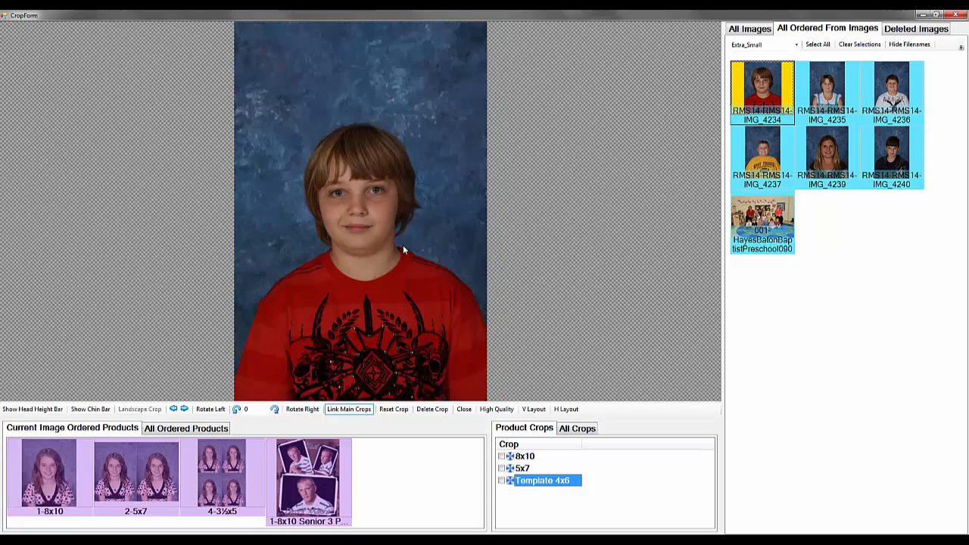
scroll(413, 165, "up", 5)
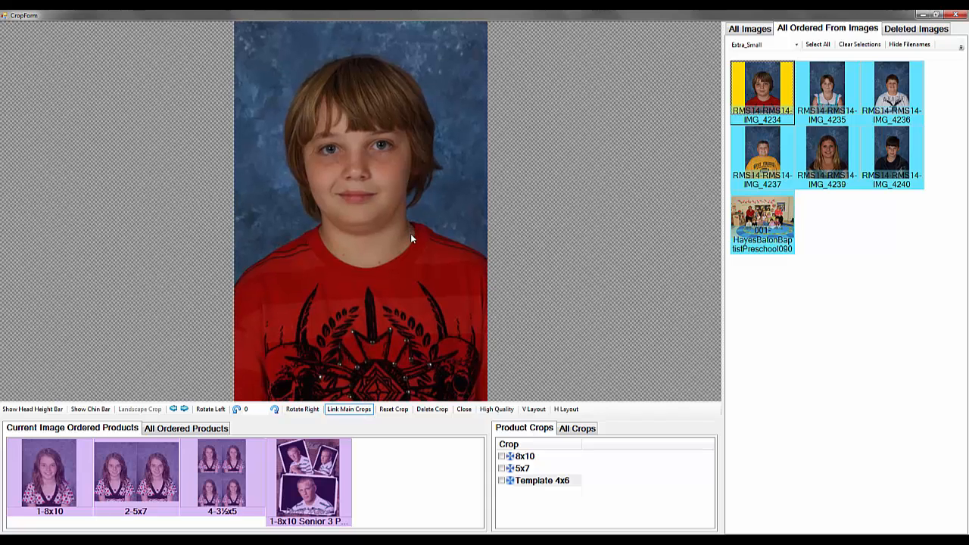
mouse_move(410, 257)
left_mouse_down()
mouse_move(405, 273)
mouse_move(410, 264)
left_mouse_up()
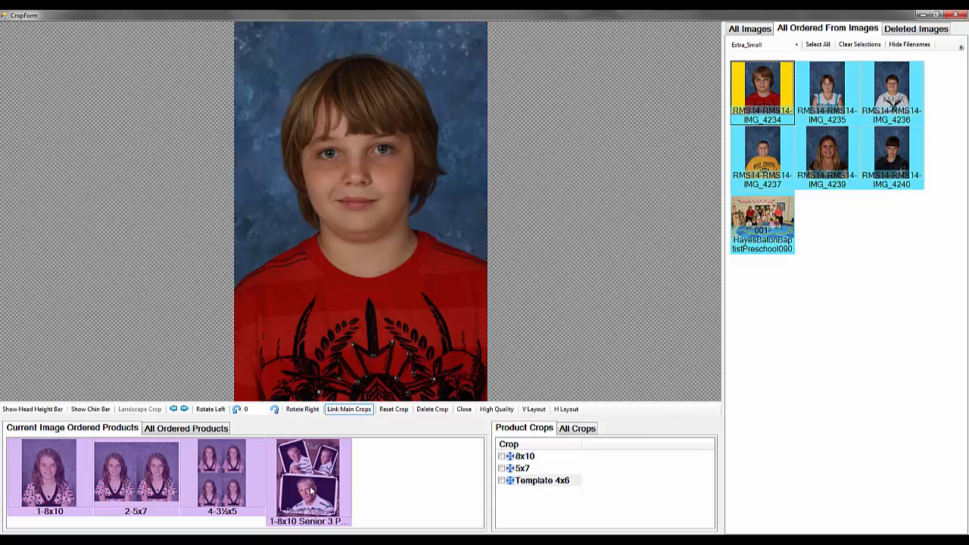
Check the crops used by the 1-8x10 print and the 1-8x10 Senior 3 product, and reselect all ordered products
left_click(53, 484)
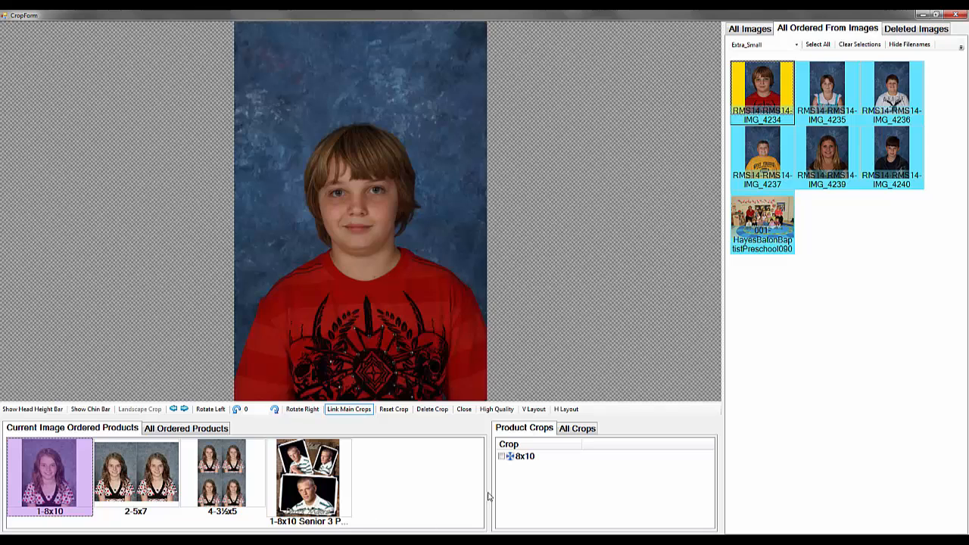
left_click(530, 458)
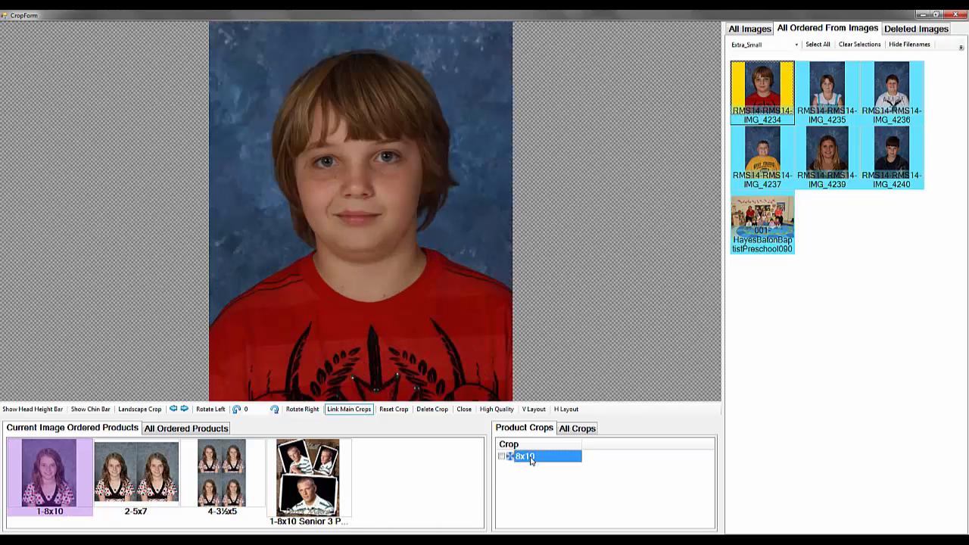
left_click(304, 473)
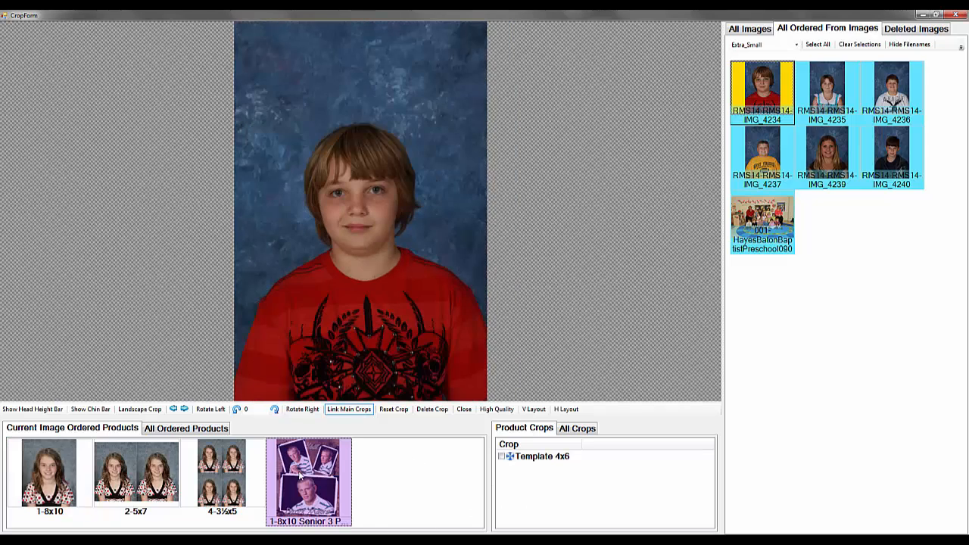
left_click(530, 457)
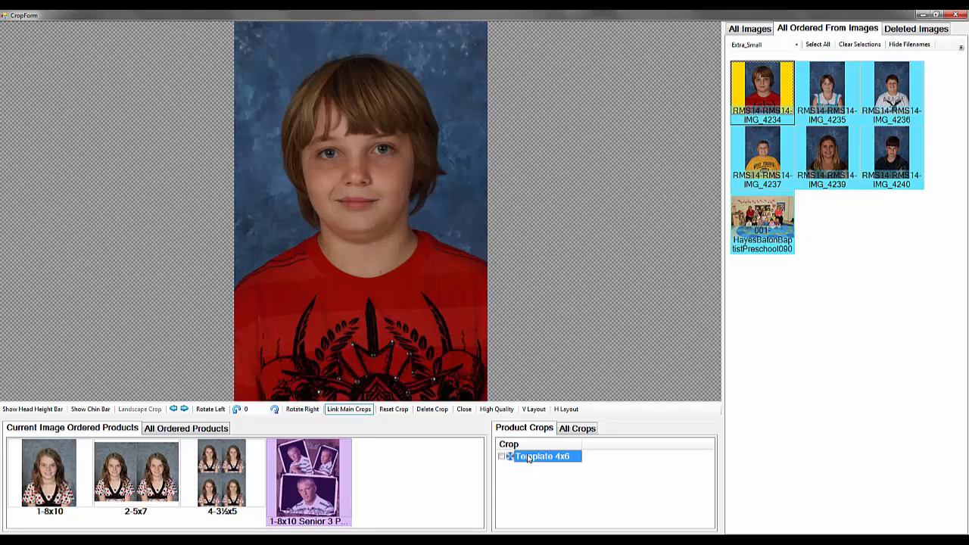
left_click_drag(422, 466, 54, 521)
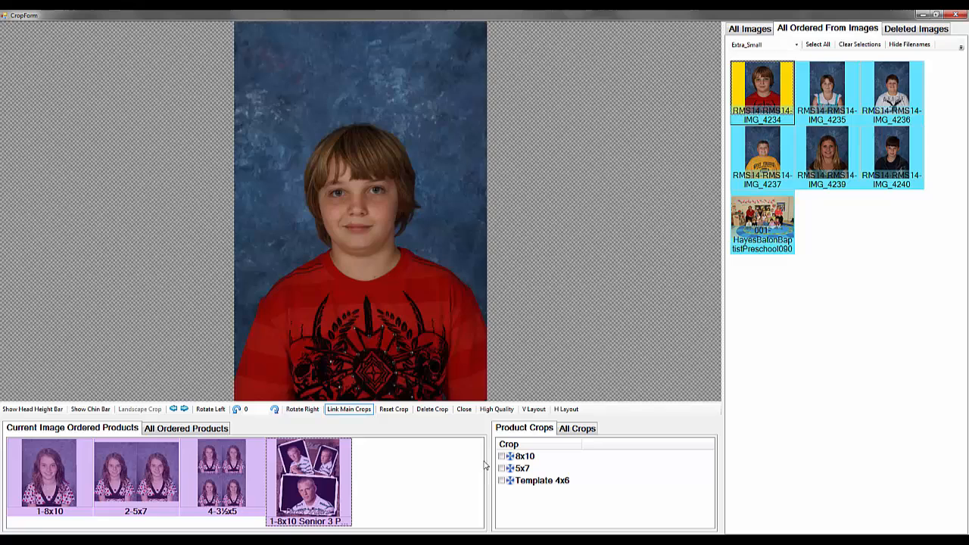
Cycle repeatedly through the 8x10, 5x7 and Template 4x6 crops of IMG_4234 to compare their framing
left_click(530, 456)
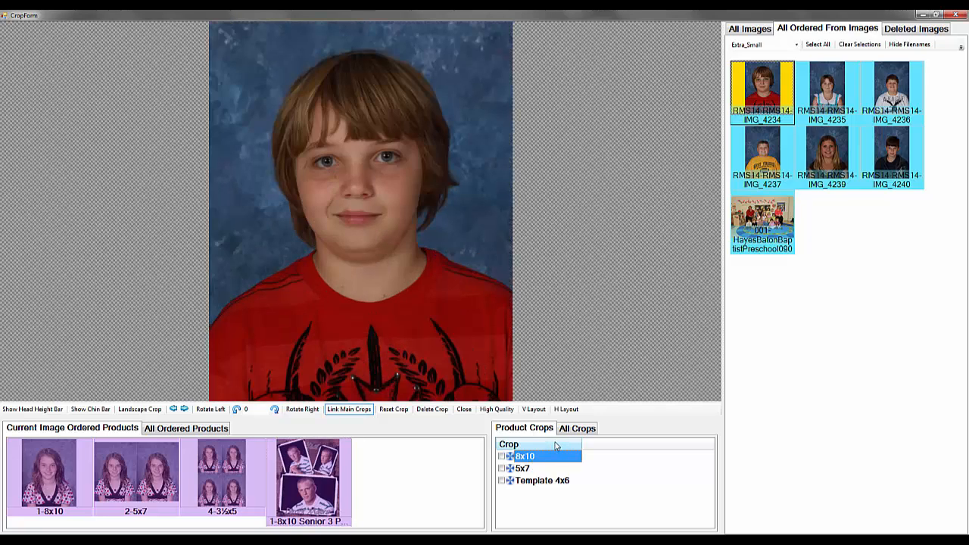
key("Down")
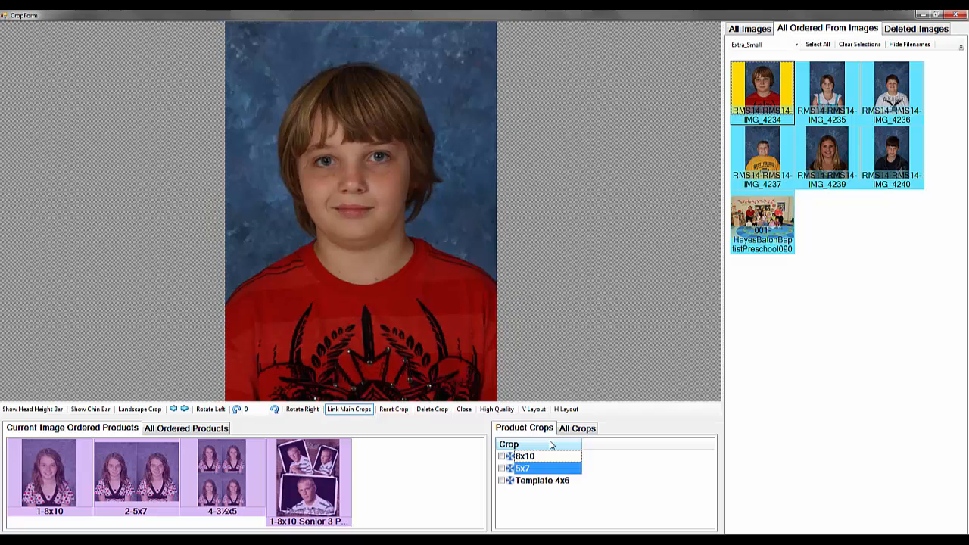
key("Down")
key("Up")
key("Up")
key("Down")
key("Down")
key("Up")
key("Up")
key("Down")
key("Down")
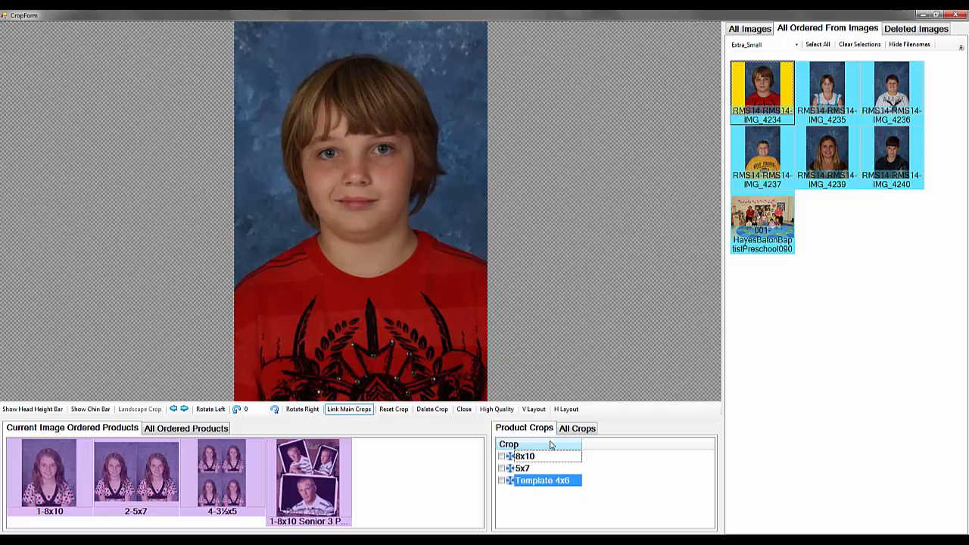
key("Up")
key("Up")
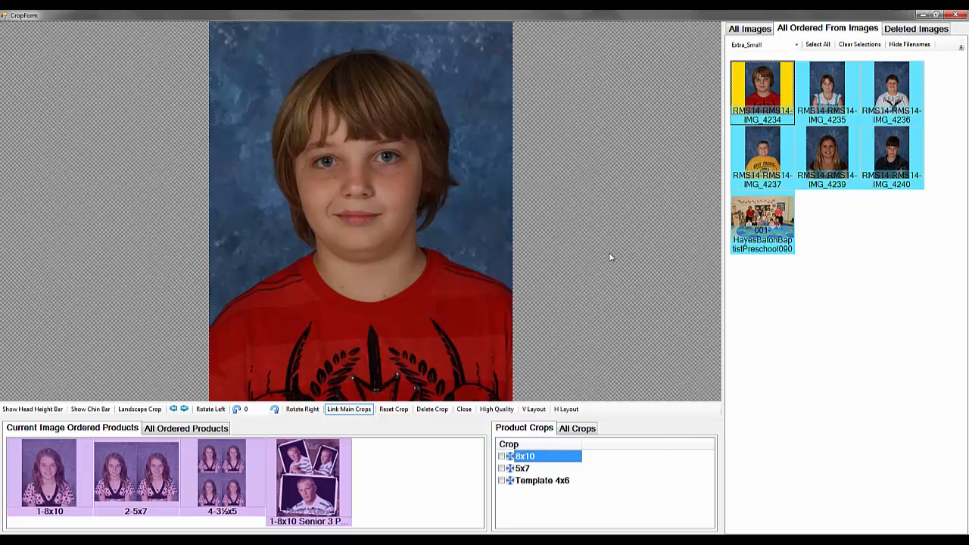
Go to image IMG_4235 and tighten its 8x10 crop, repositioning the subject within the frame
key("Right")
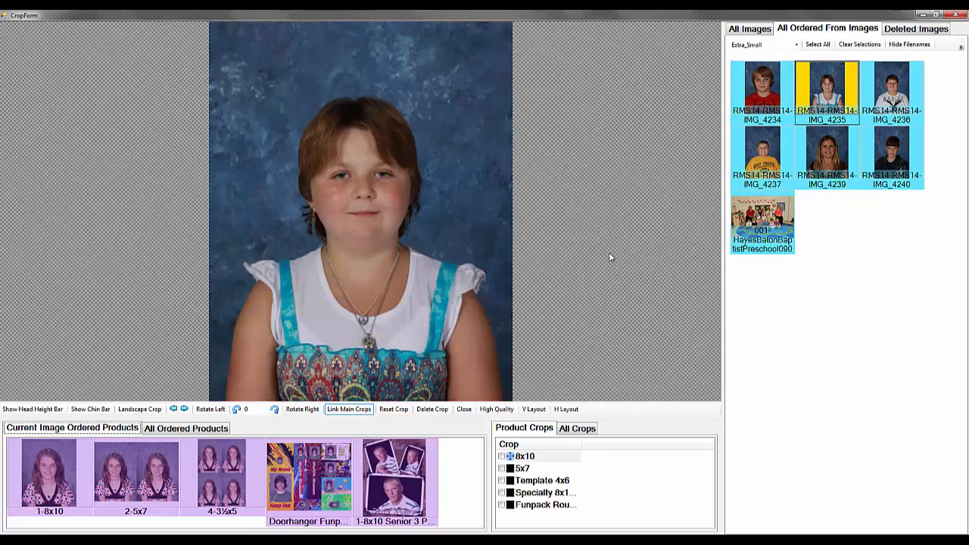
left_click(375, 255)
scroll(376, 255, "up", 3)
left_click_drag(371, 311, 370, 301)
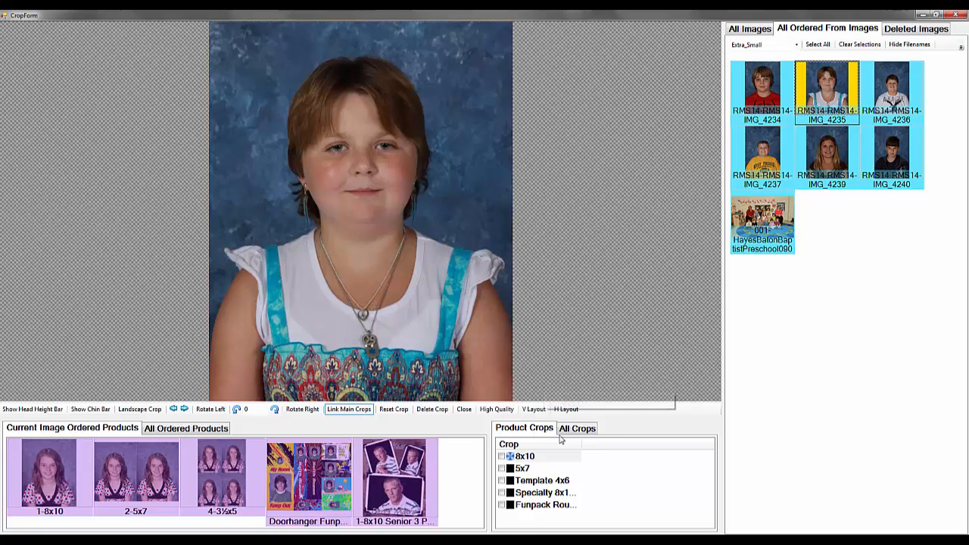
Tighten the Template 4x6 and Specialty 8x10 Vertical crops of IMG_4235 around the subject
left_click(534, 486)
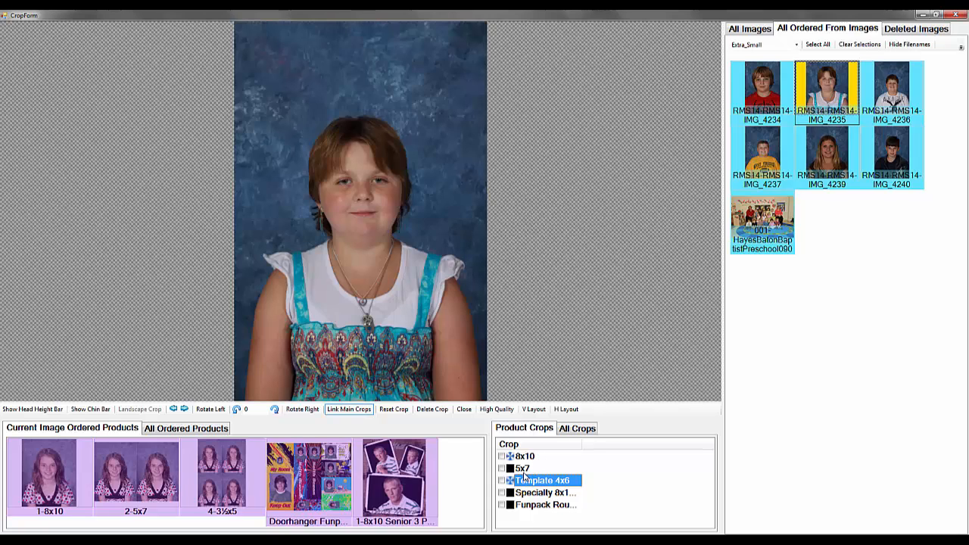
left_click_drag(399, 196, 430, 307)
left_click(541, 492)
Widen the crop name column, and enlarge and center the face inside the Funpack Round Image crop of IMG_4235
key("Down")
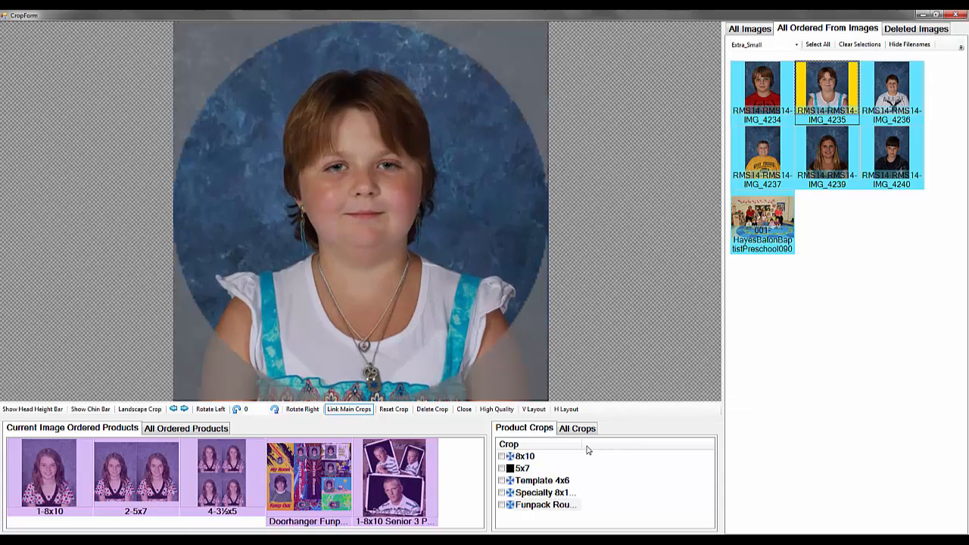
left_click_drag(580, 442, 634, 443)
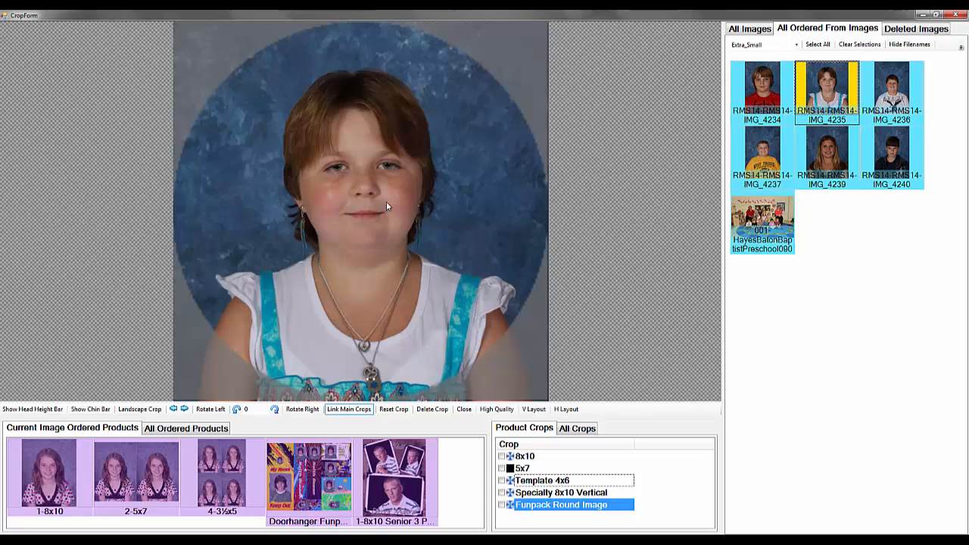
left_click_drag(386, 205, 390, 306)
scroll(387, 265, "up", 3)
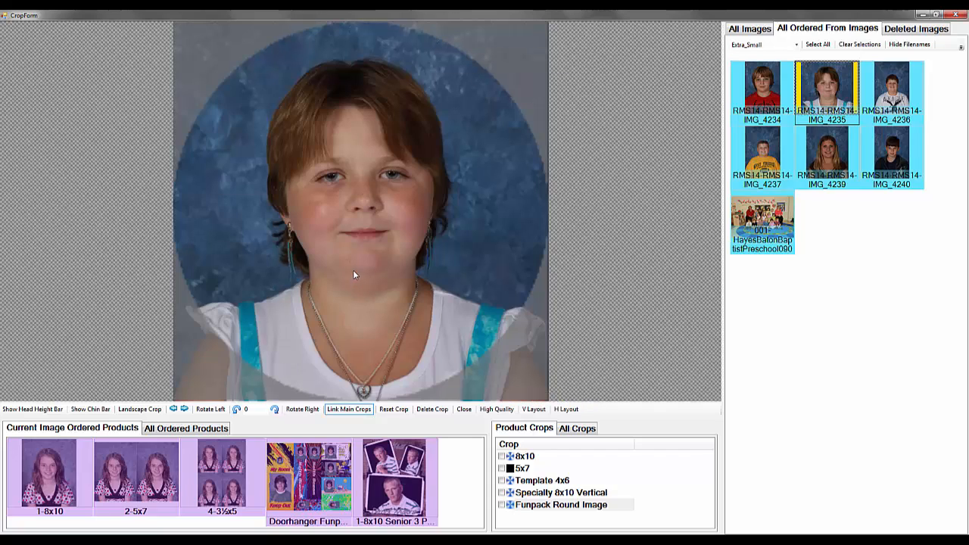
left_click_drag(353, 270, 351, 270)
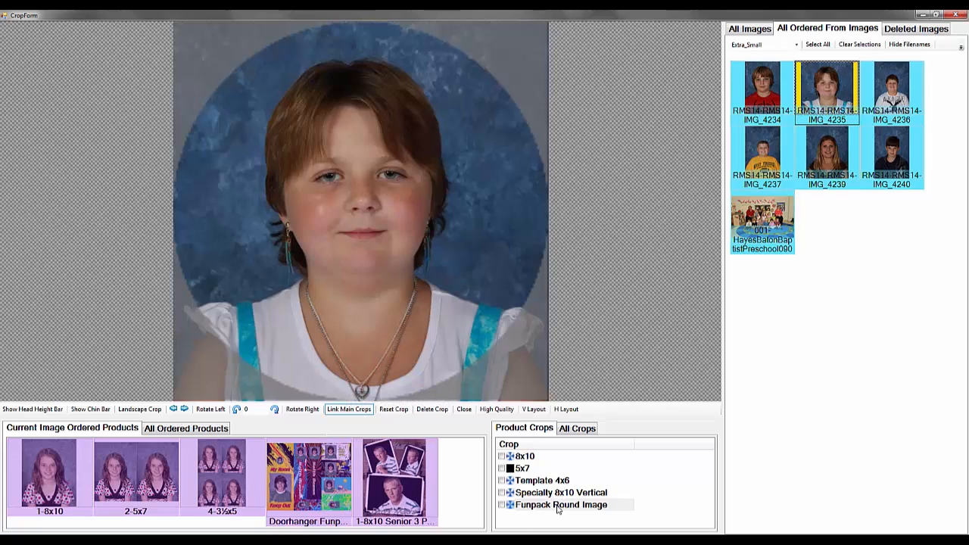
Review the Doorhanger Funpack's Specialty 8x10 Vertical and Funpack Round Image crops, plus the Senior 3 product's Template 4x6 crop
left_click(309, 486)
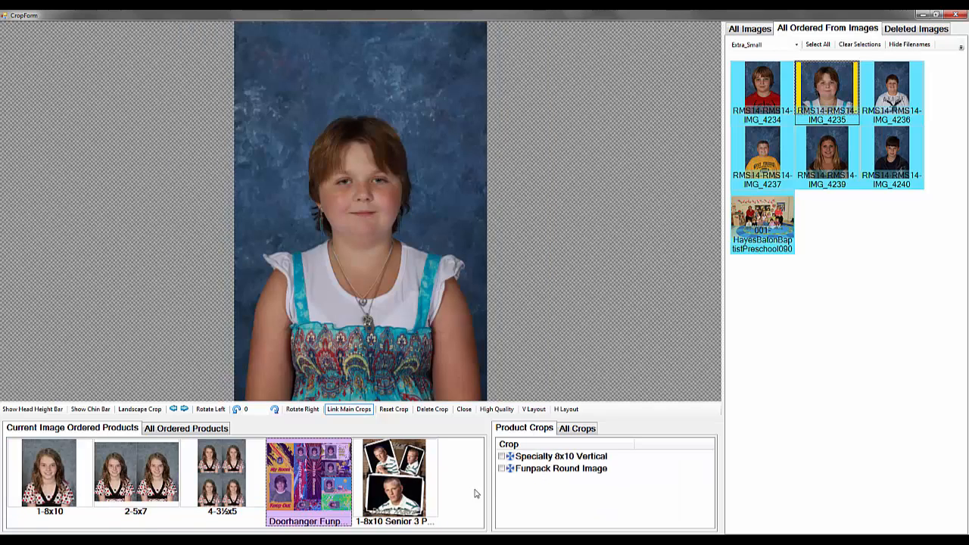
left_click(548, 456)
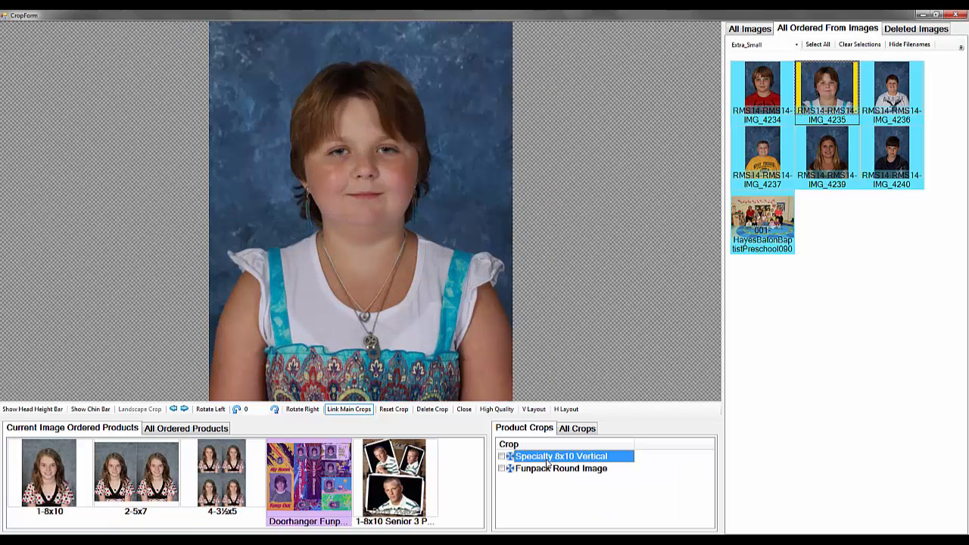
left_click(543, 470)
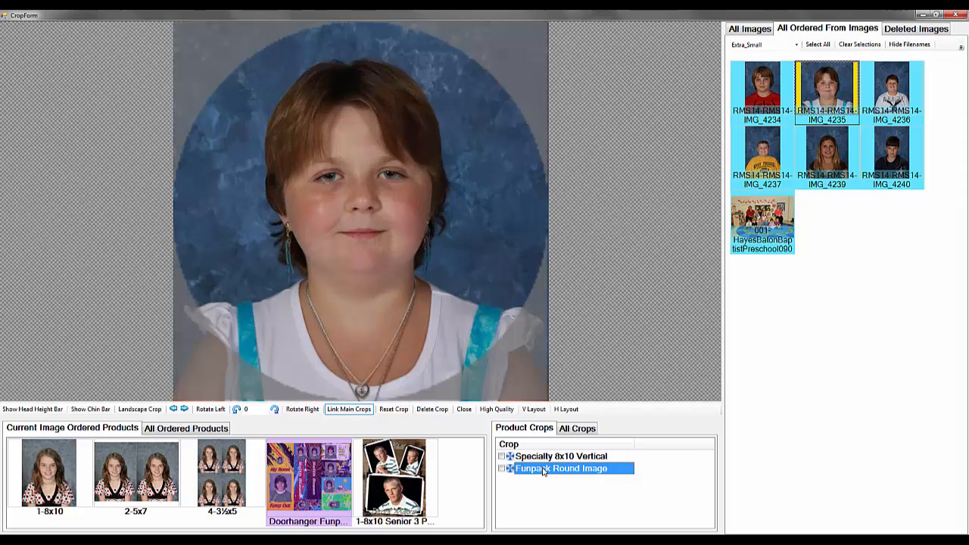
left_click(543, 456)
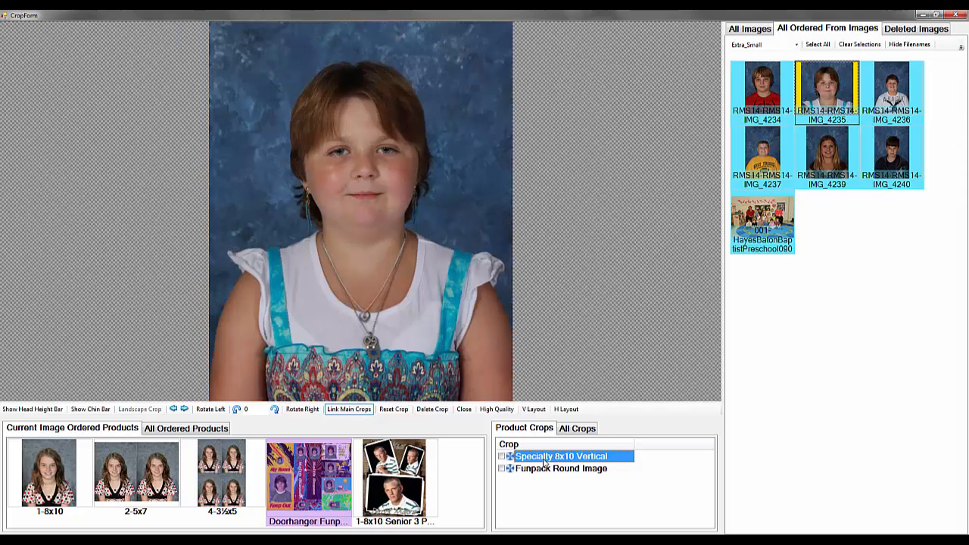
left_click(415, 490)
left_click(530, 457)
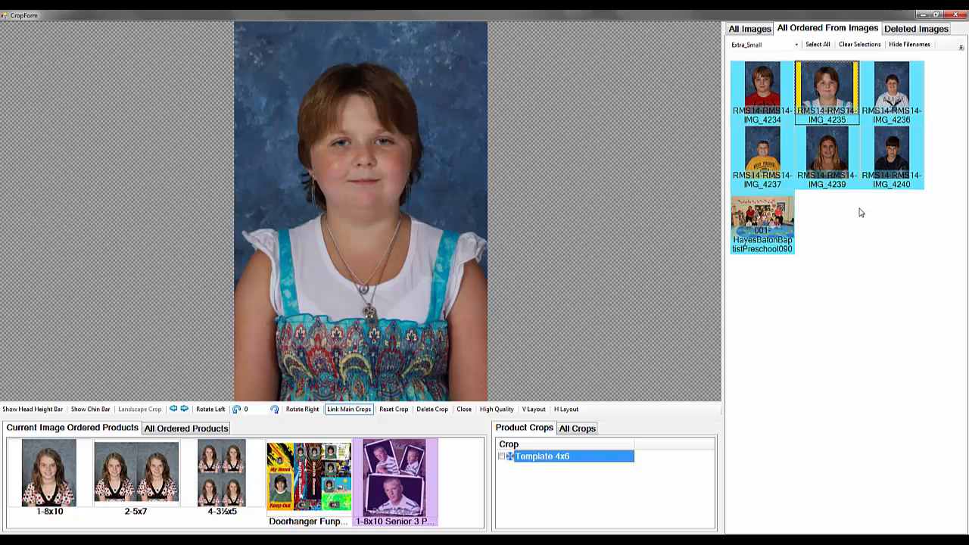
Go to image IMG_4236 and tighten its 8x10 crop, moving the subject up within the frame
left_click(895, 93)
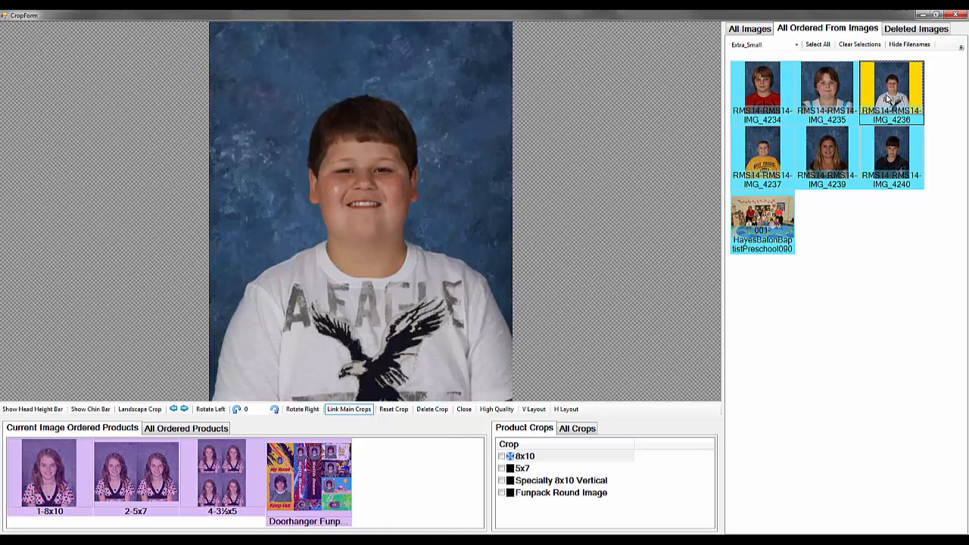
scroll(407, 306, "up", 1)
left_click_drag(408, 307, 401, 288)
scroll(403, 301, "up", 2)
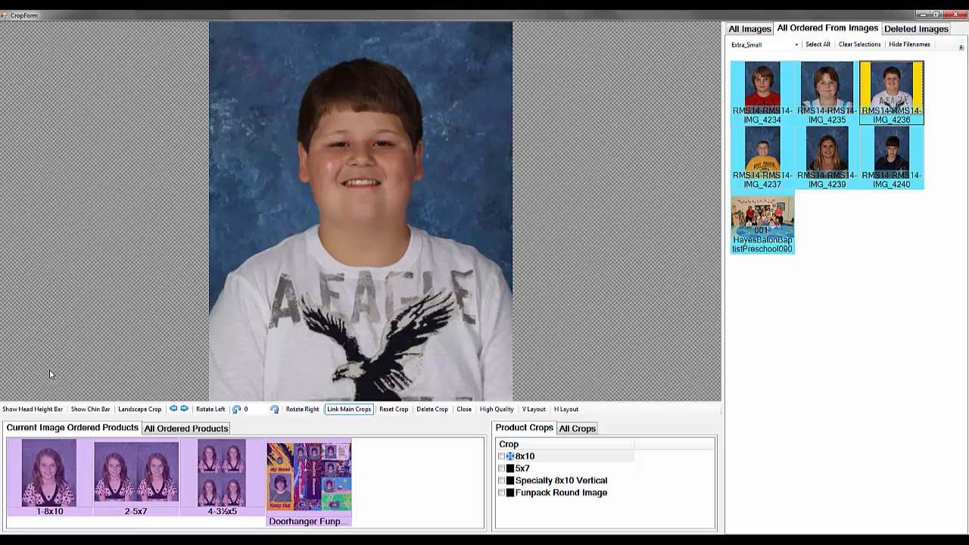
Display the head height bar and chin bar over the portrait as alignment guides, and hide both again
left_click(50, 409)
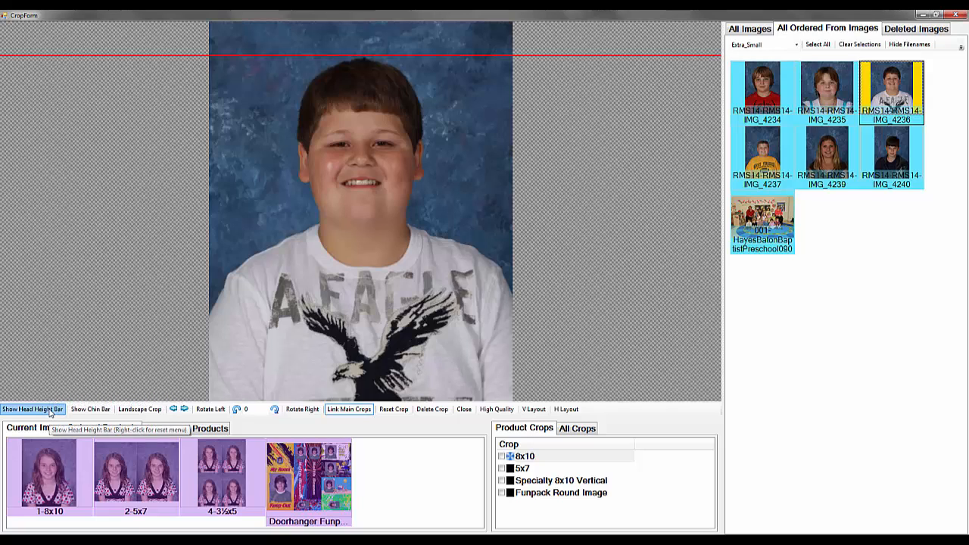
left_click(95, 409)
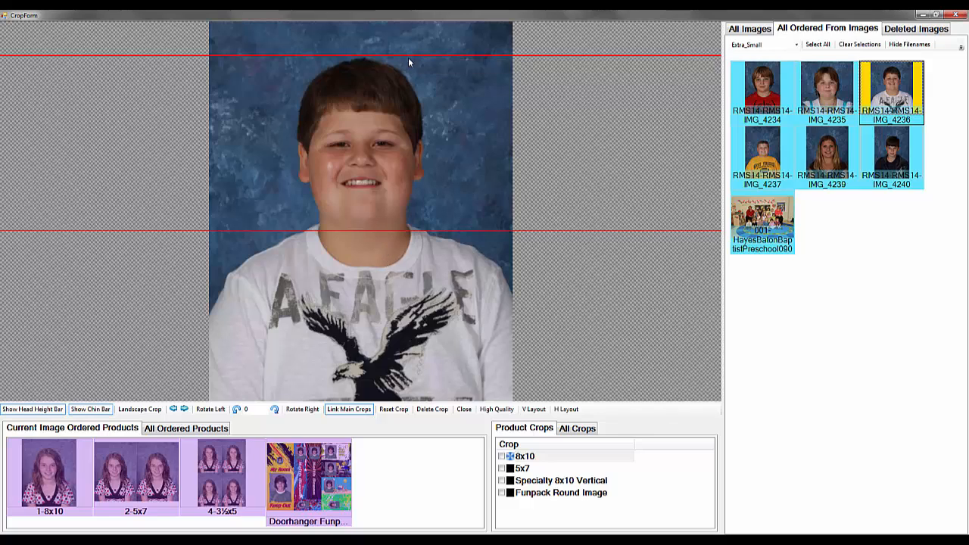
left_click(93, 410)
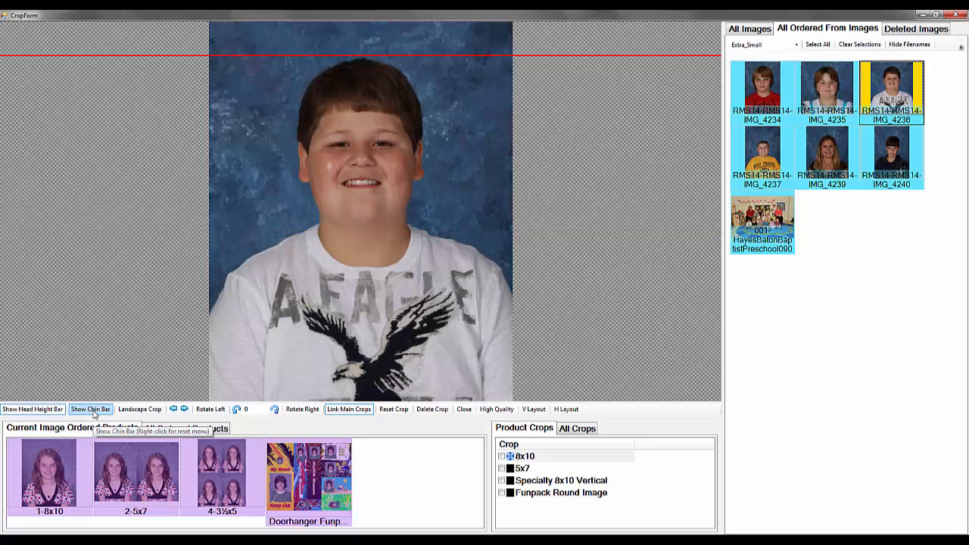
left_click(50, 414)
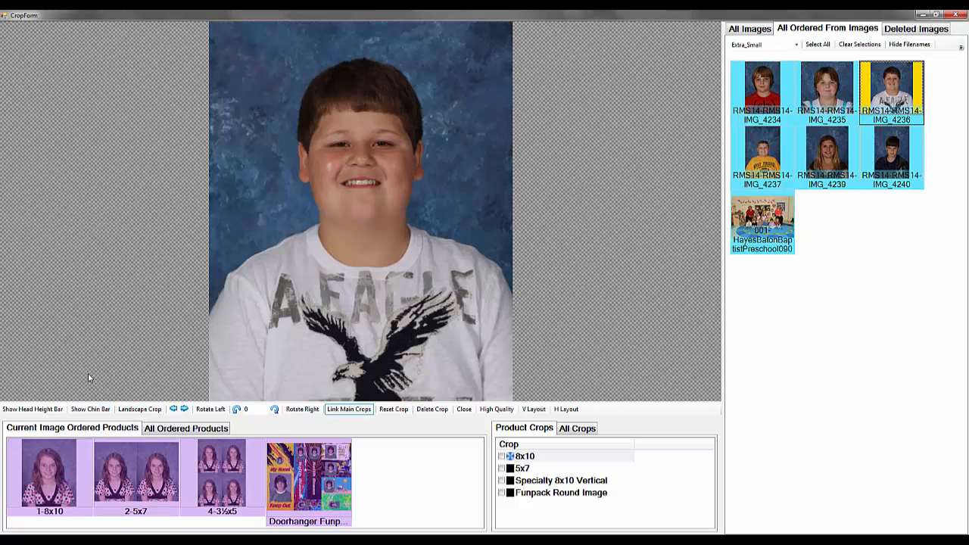
Try a landscape 8x10 crop of IMG_4236 with the subject lowered in the frame, and return it to portrait orientation
left_click(144, 410)
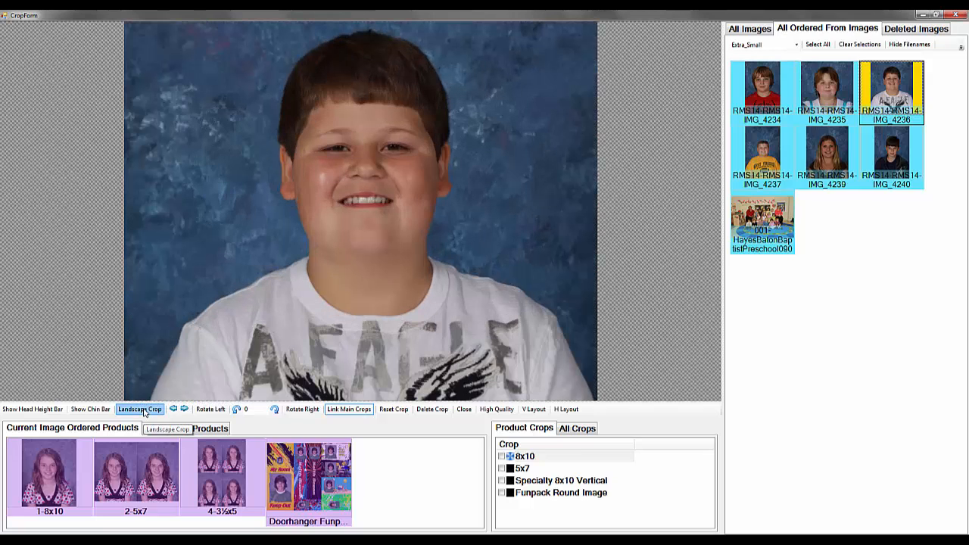
mouse_move(389, 254)
left_mouse_down()
mouse_move(389, 301)
mouse_move(400, 269)
left_mouse_up()
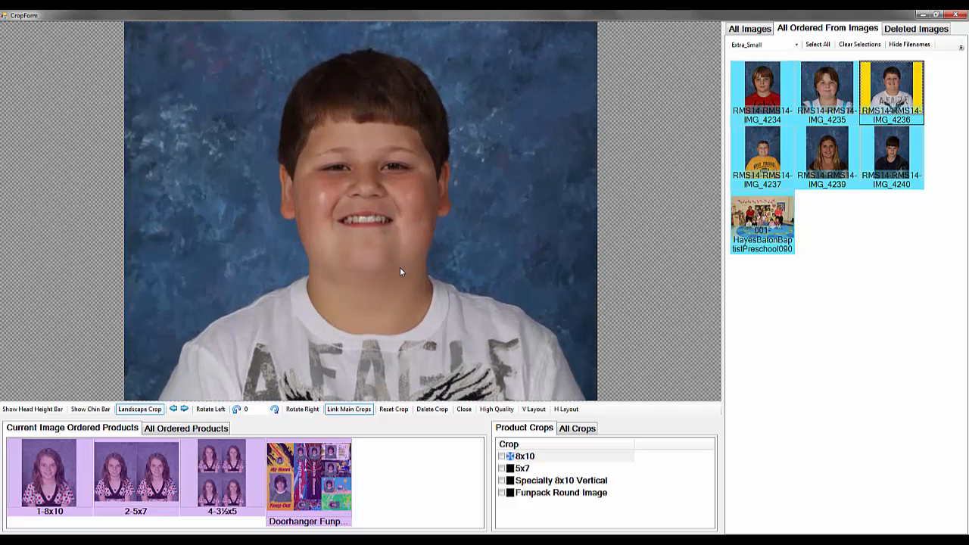
left_click(140, 409)
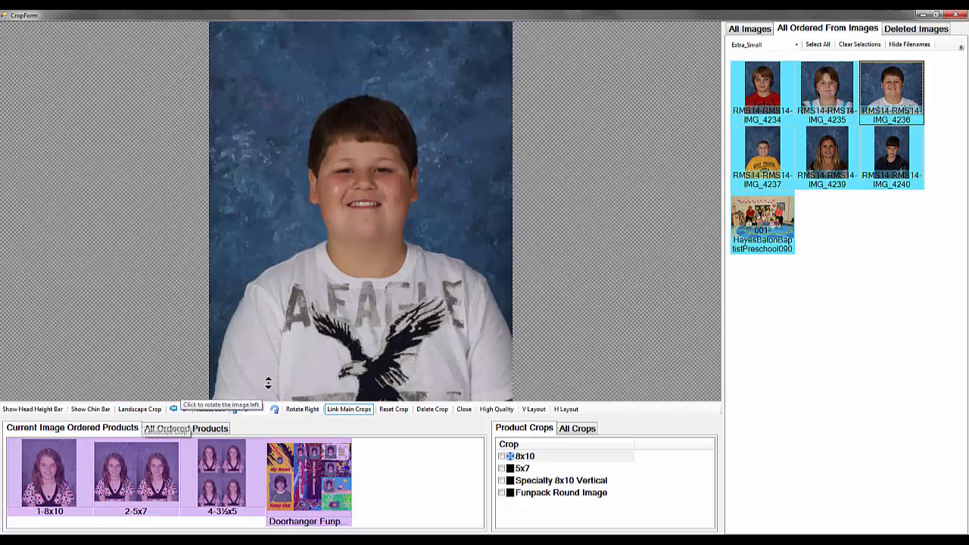
Raise the subject in the 8x10 crop, rotate the image angle left to 351.3, and tighten the crop to exclude the slanted image edges
mouse_move(370, 312)
left_mouse_down()
mouse_move(382, 274)
mouse_move(382, 283)
left_mouse_up()
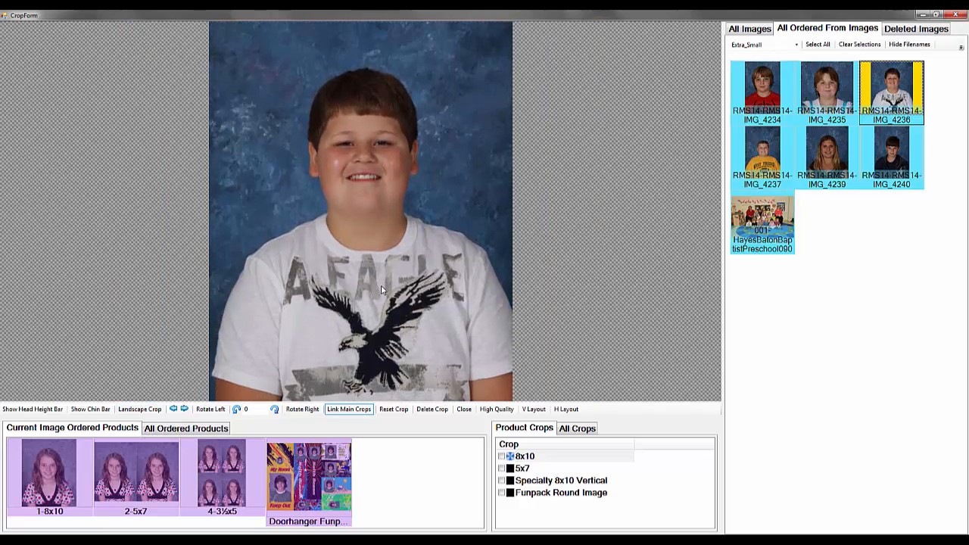
left_click(237, 409)
left_click(237, 410)
left_click(236, 410)
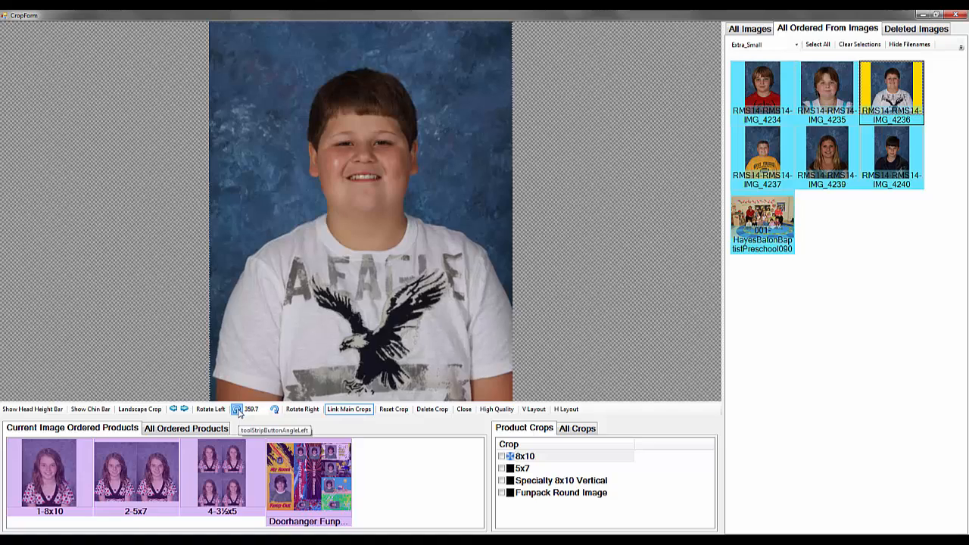
left_click(237, 409)
left_click(237, 410)
left_click(237, 410)
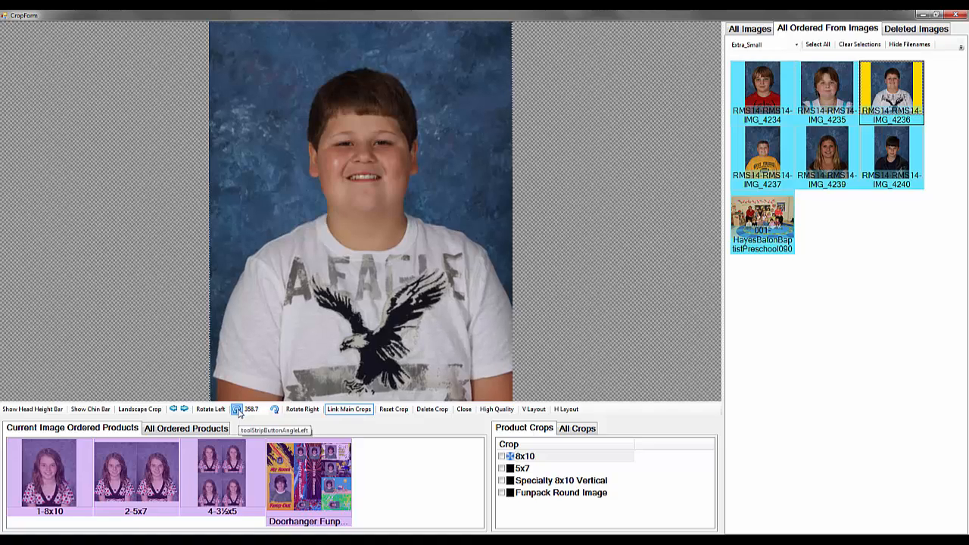
left_click(236, 409)
left_click(237, 410)
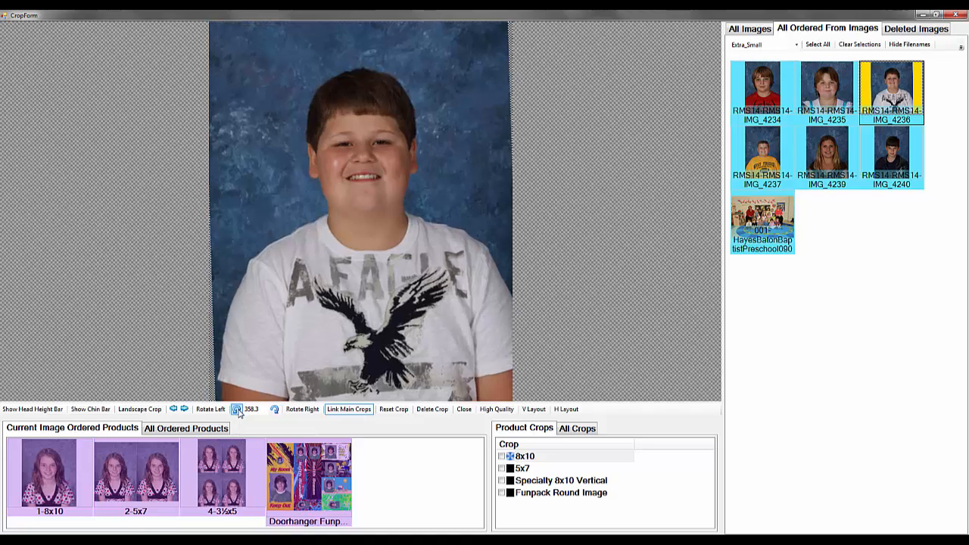
left_click(237, 409)
left_click(236, 409)
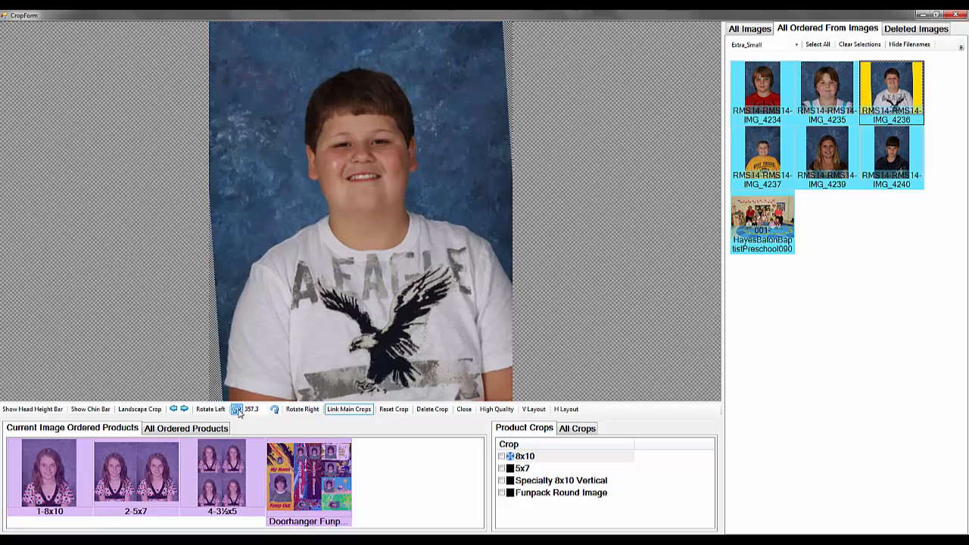
left_click(237, 409)
left_click(236, 410)
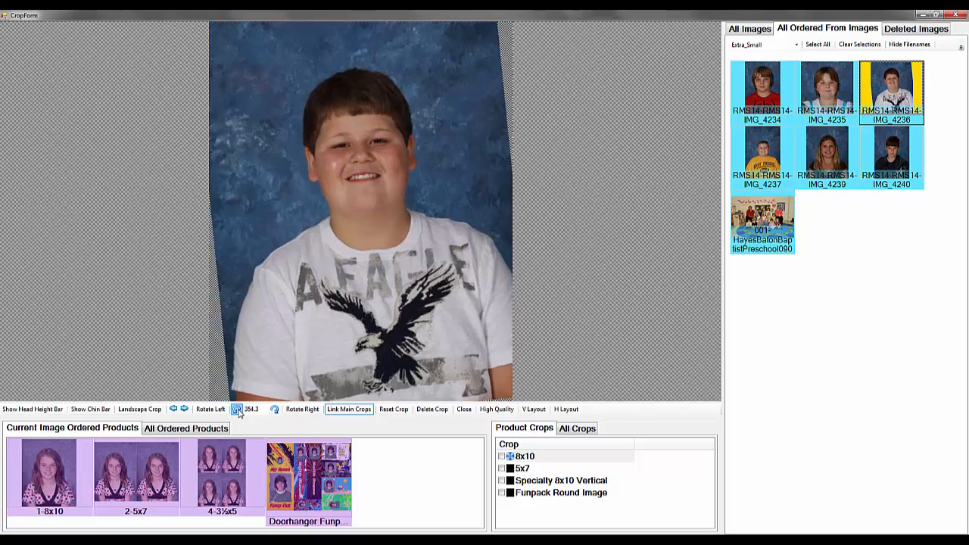
left_click(237, 409)
left_click(237, 409)
left_click(237, 410)
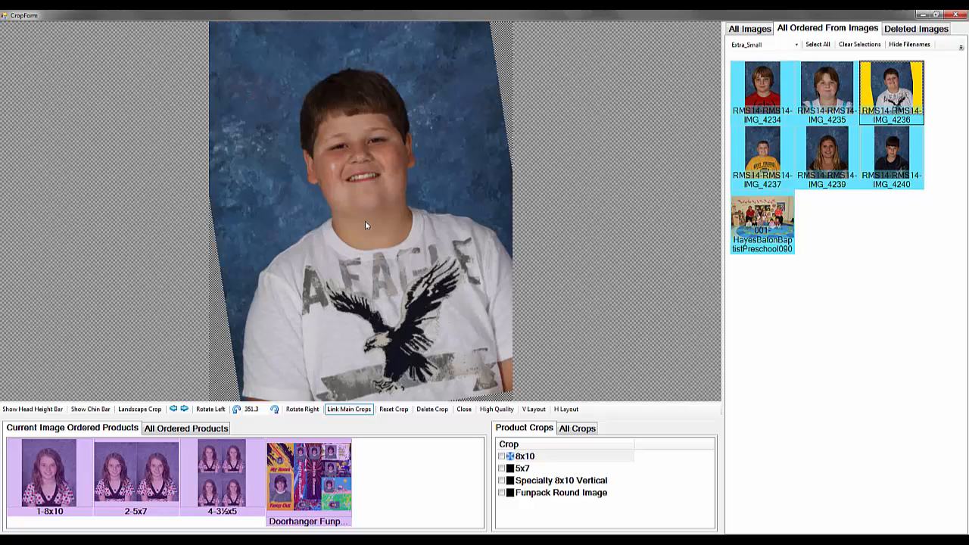
left_click_drag(364, 221, 390, 327)
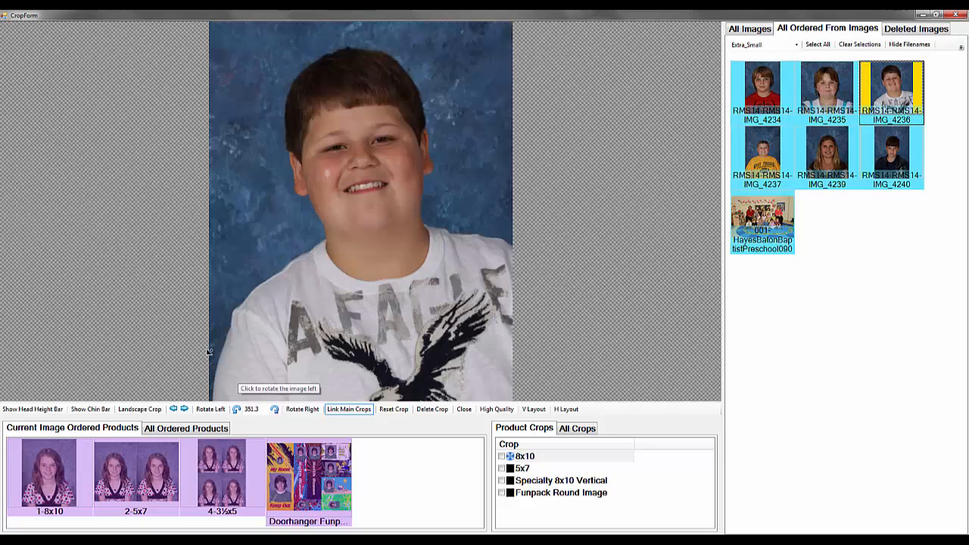
Reset the rotation angle of IMG_4236 to 0 and readjust the subject within the 8x10 crop
double_click(252, 409)
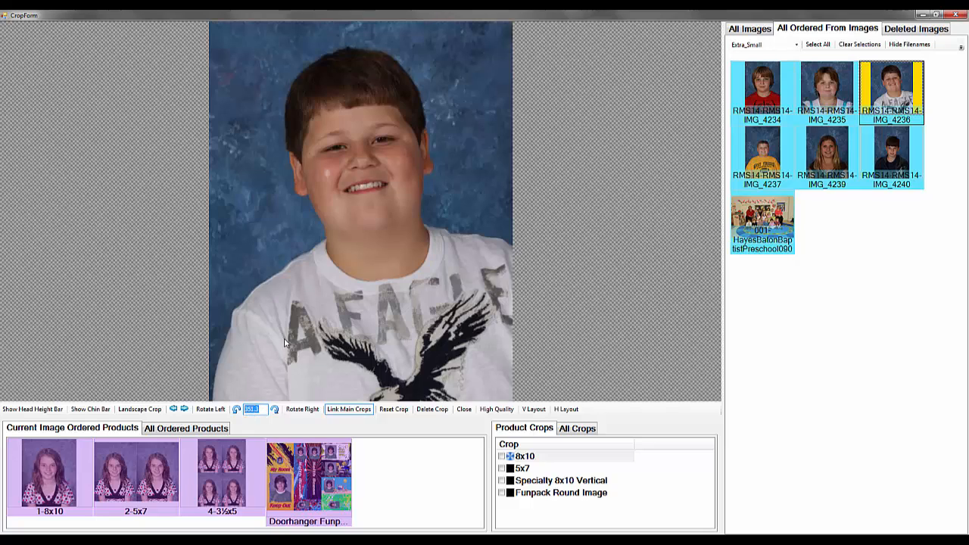
type("0")
key("Return")
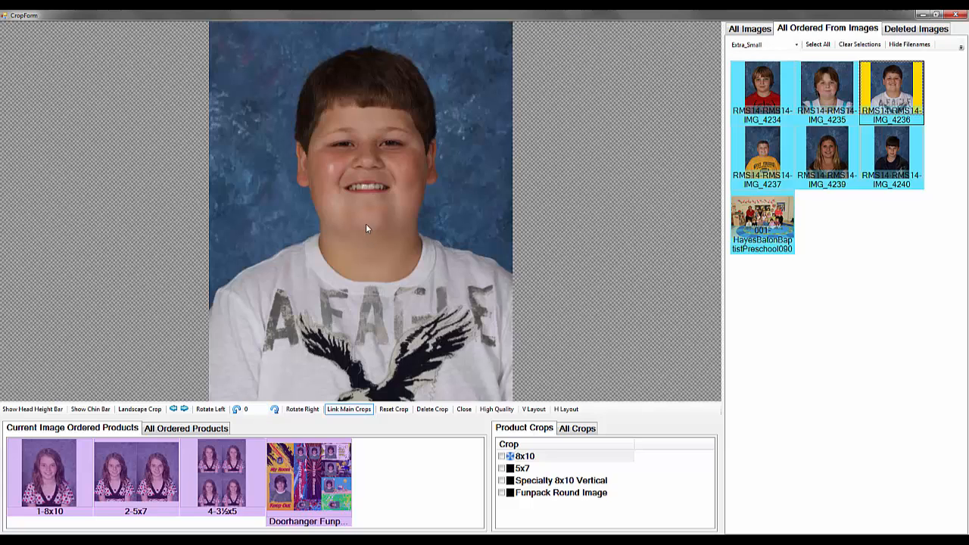
left_click_drag(365, 223, 366, 191)
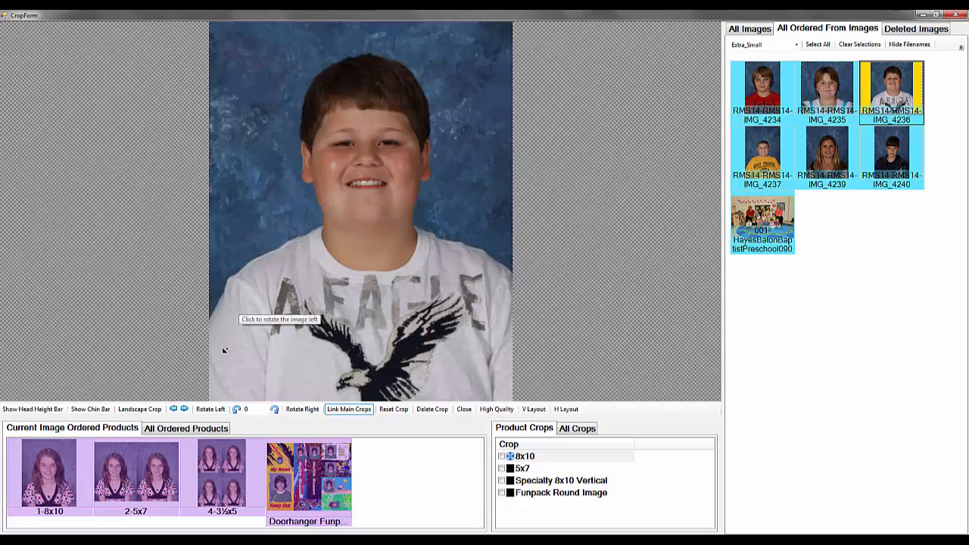
Rotate IMG_4236 left, accepting the deletion of its crops, and set a tighter 8x10 crop on the sideways image
left_click(211, 409)
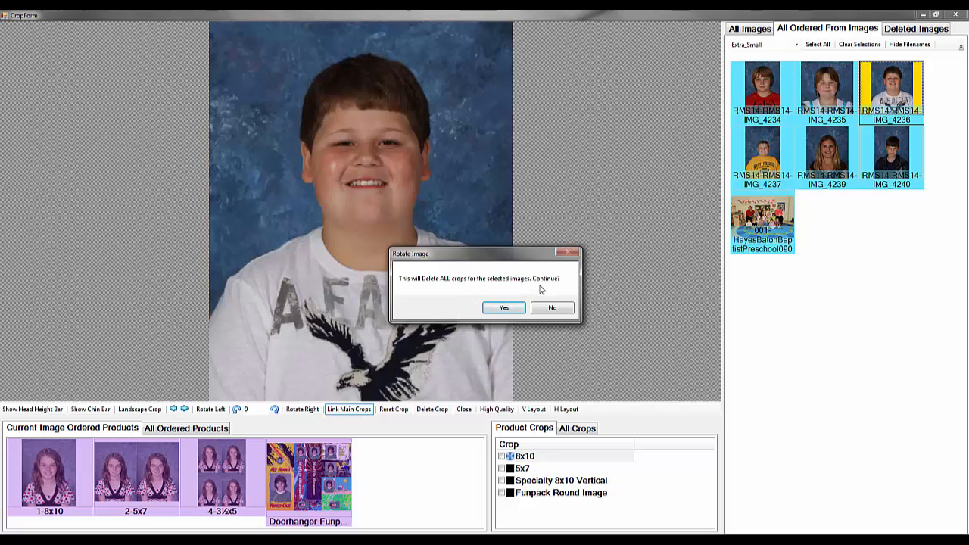
left_click(511, 311)
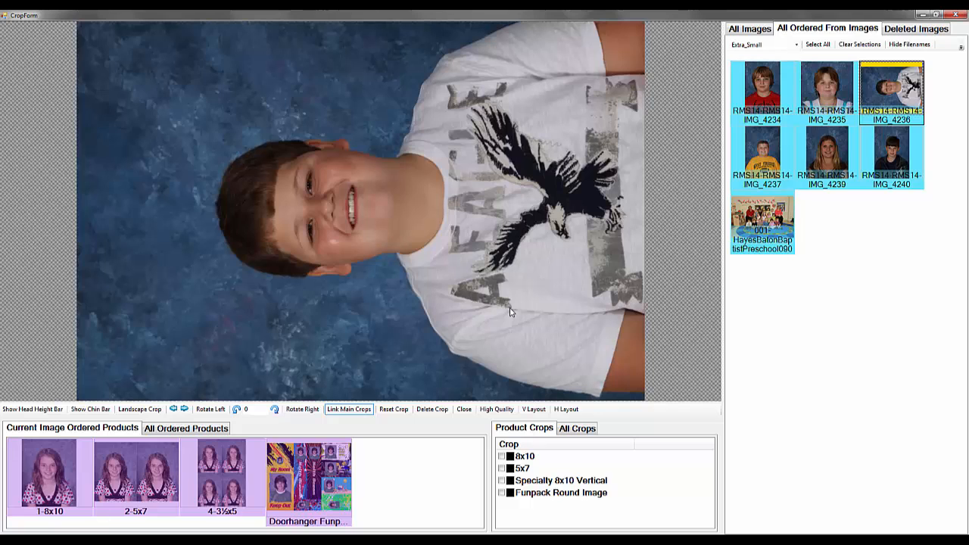
left_click(539, 457)
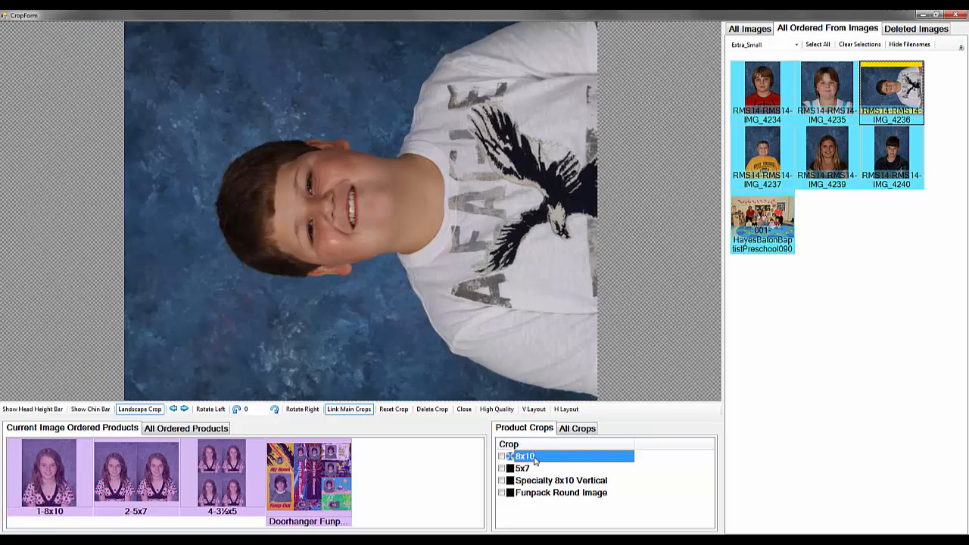
scroll(416, 251, "up", 2)
left_click_drag(416, 247, 413, 234)
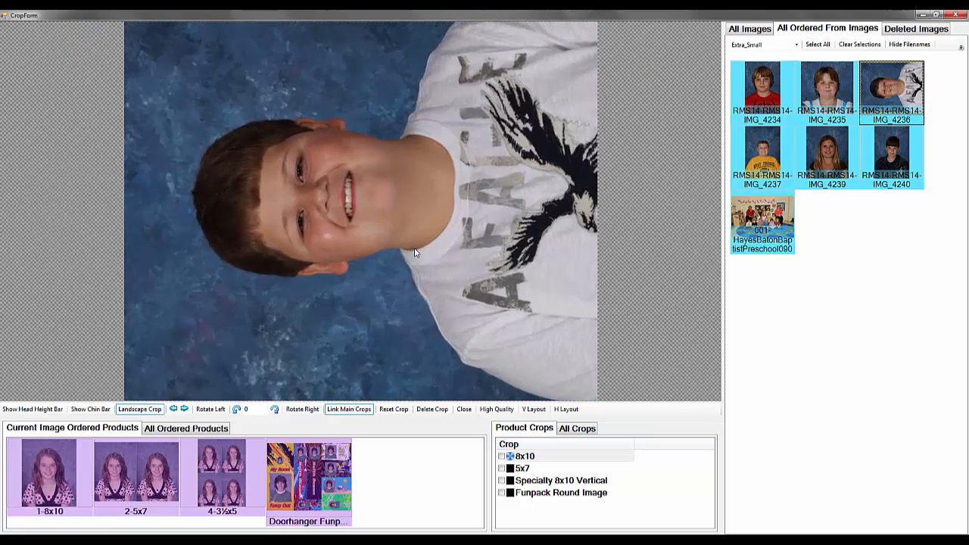
Rotate IMG_4236 right to stand upright, accepting the crop deletion, and apply a new 8x10 crop
left_click(302, 408)
left_click(489, 310)
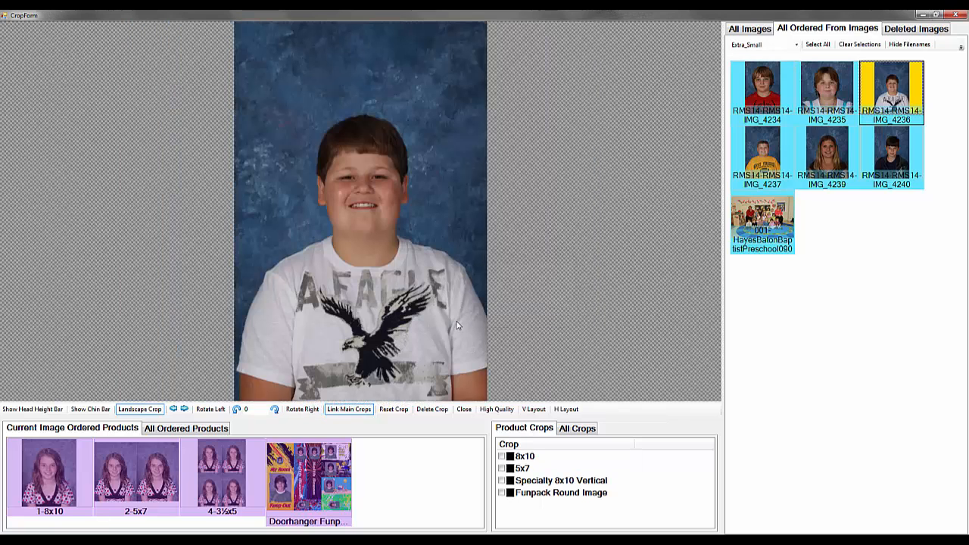
left_click(530, 458)
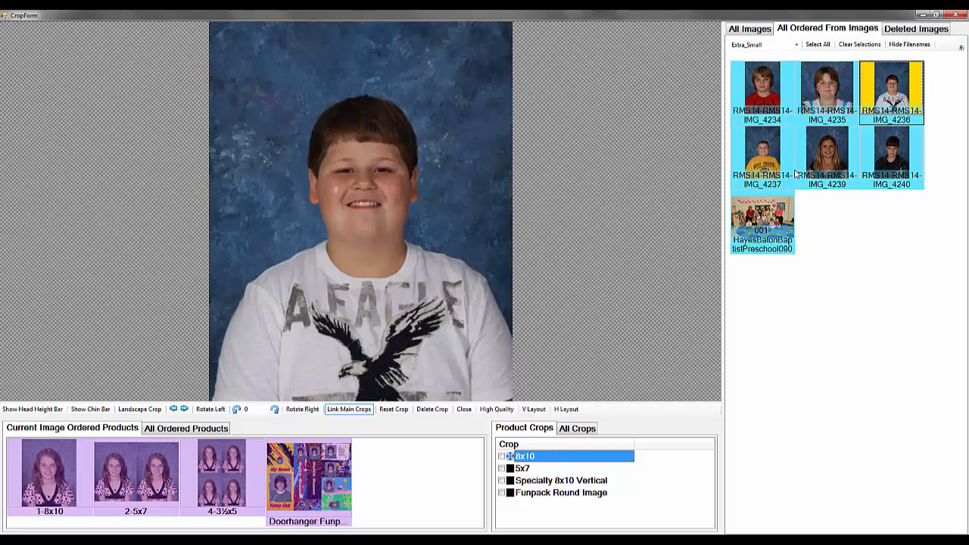
Go to the preschool class group photo and rotate the selected image left, accepting the deletion of its crops
left_click(777, 219)
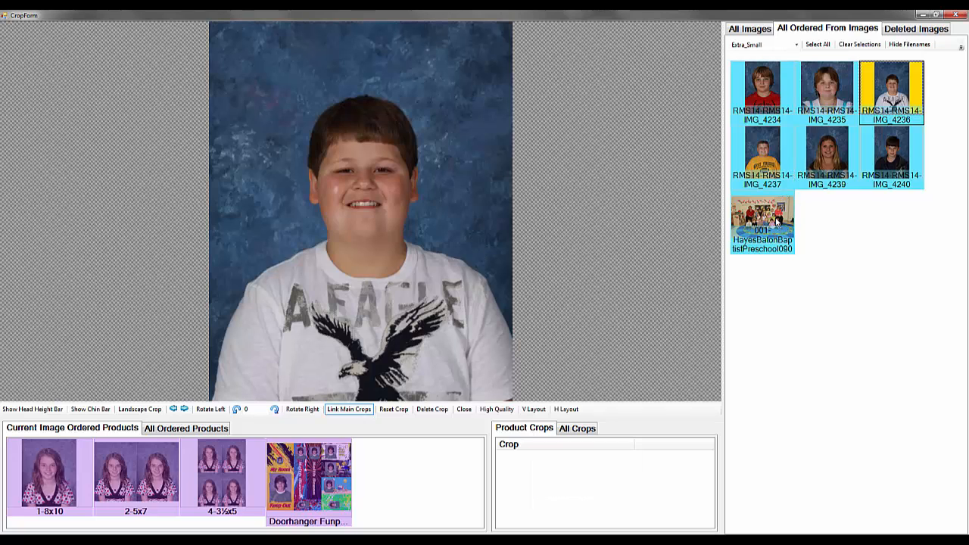
right_click(777, 219)
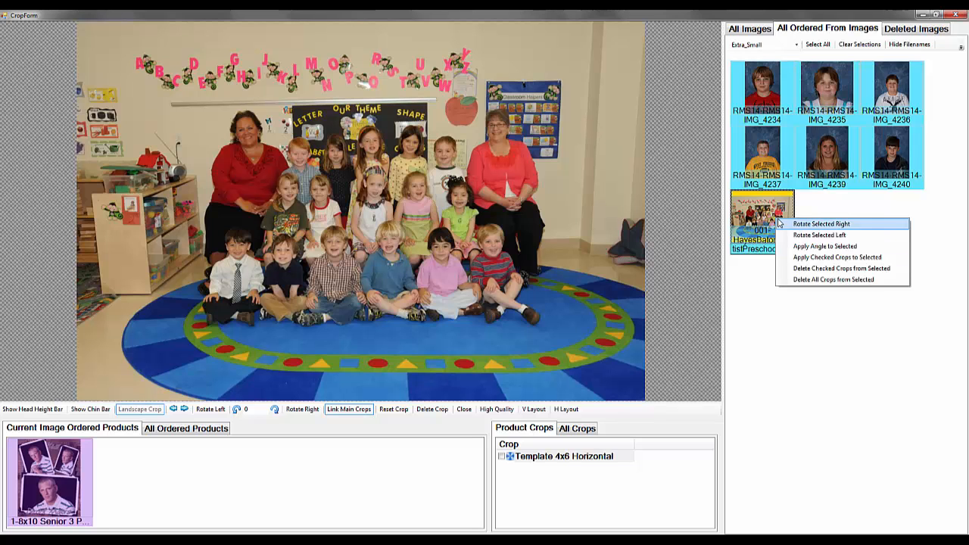
left_click(787, 234)
left_click(507, 307)
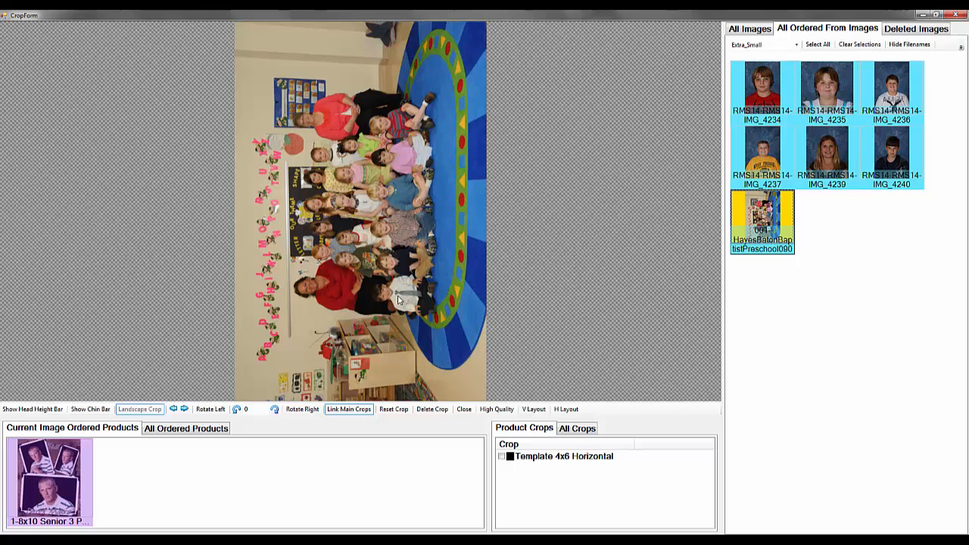
Rotate the class group photo back to the right and tighten its Template 4x6 Horizontal crop around the group
left_click(303, 410)
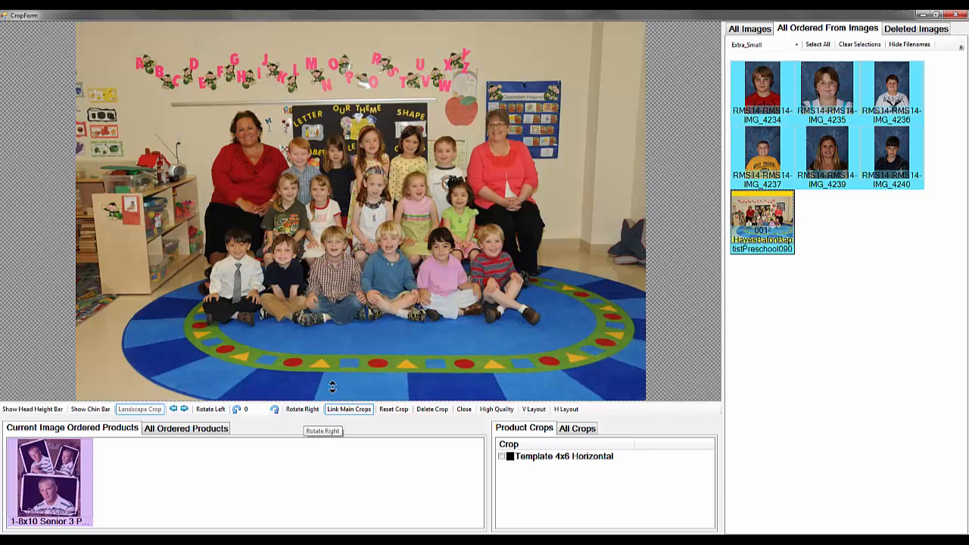
left_click(594, 461)
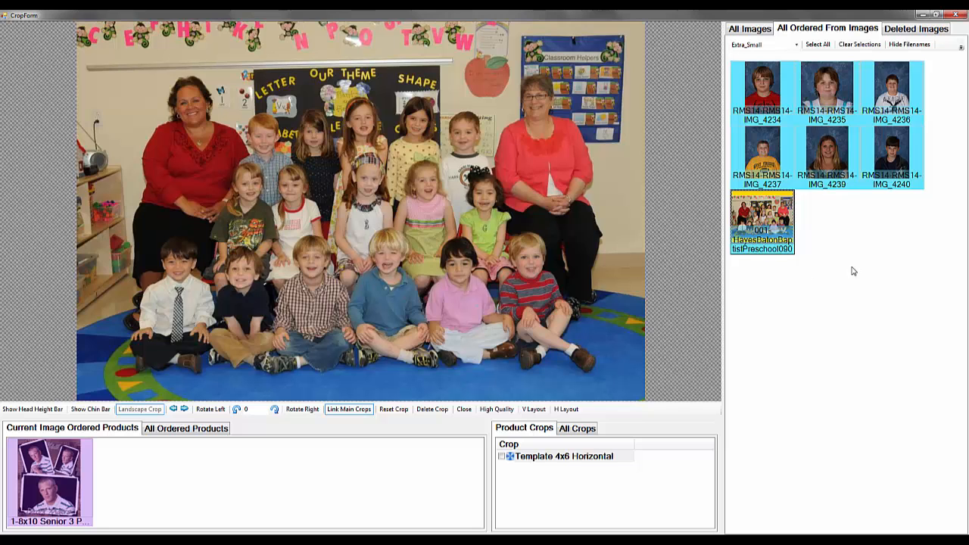
Go through IMG_4240 to IMG_4239, show only the 8x10 Pink Paint product's crops, and widen the crop name column to fit
left_click(885, 159)
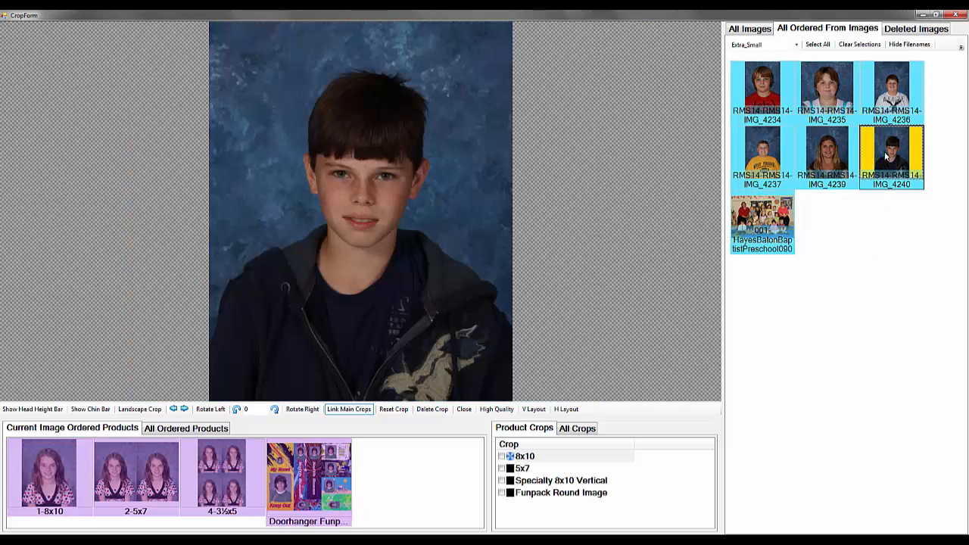
left_click(838, 152)
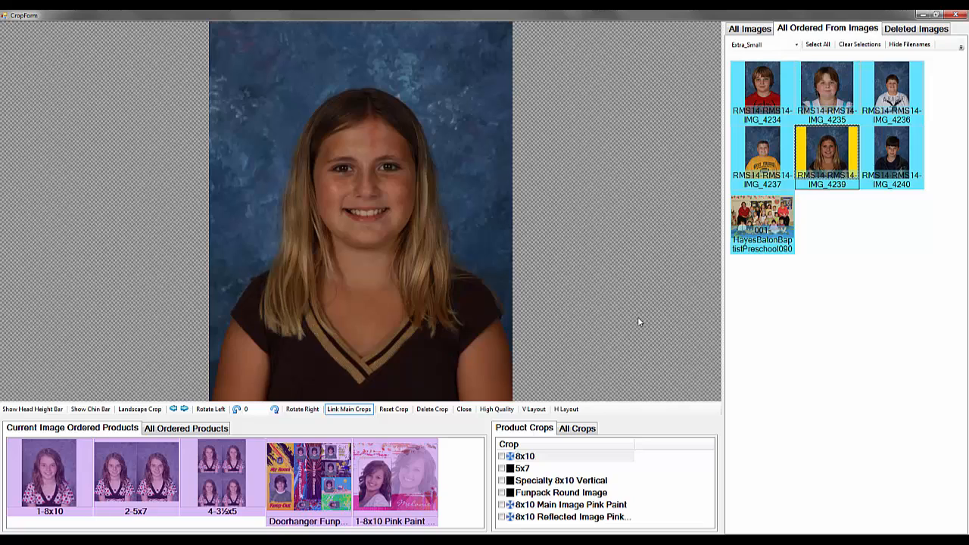
left_click(398, 477)
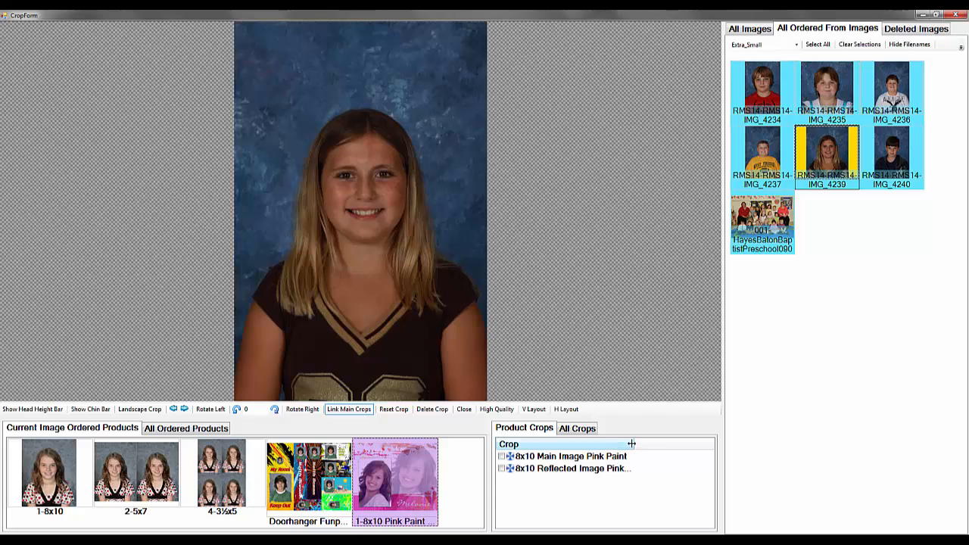
left_click_drag(635, 442, 648, 442)
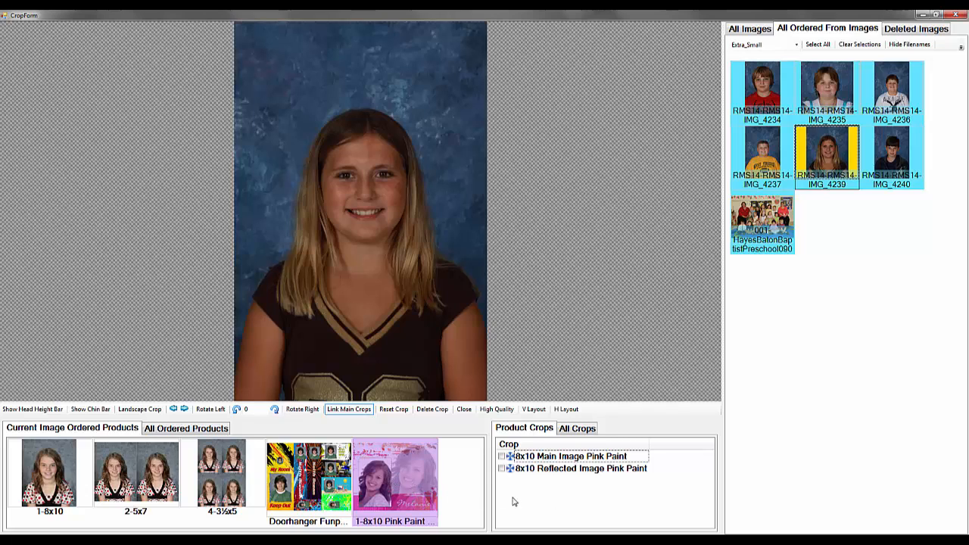
Tighten IMG_4239's 8x10 Main Image Pink Paint crop, and reframe its 8x10 Reflected Image Pink Paint crop so the face clears the overlay
left_click(568, 456)
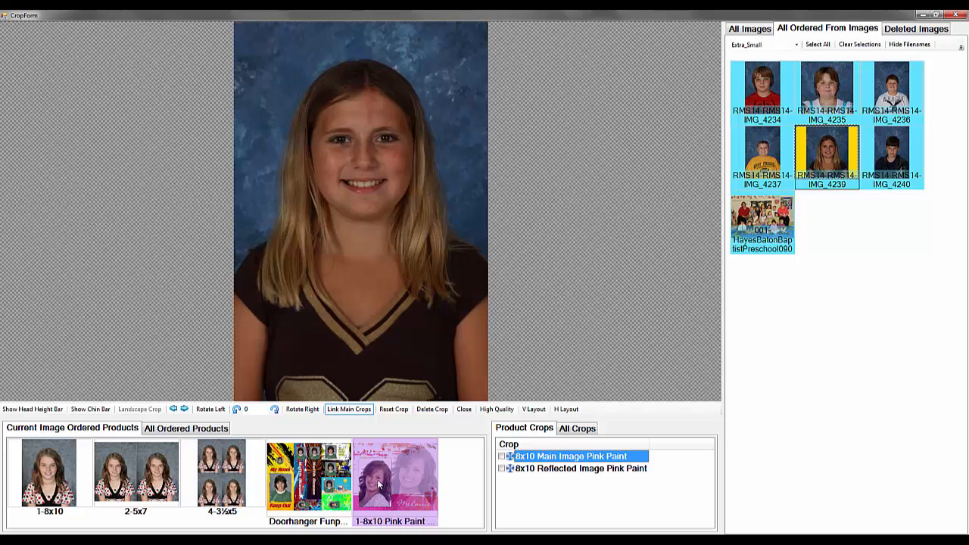
scroll(378, 294, "up", 3)
scroll(375, 293, "down", 3)
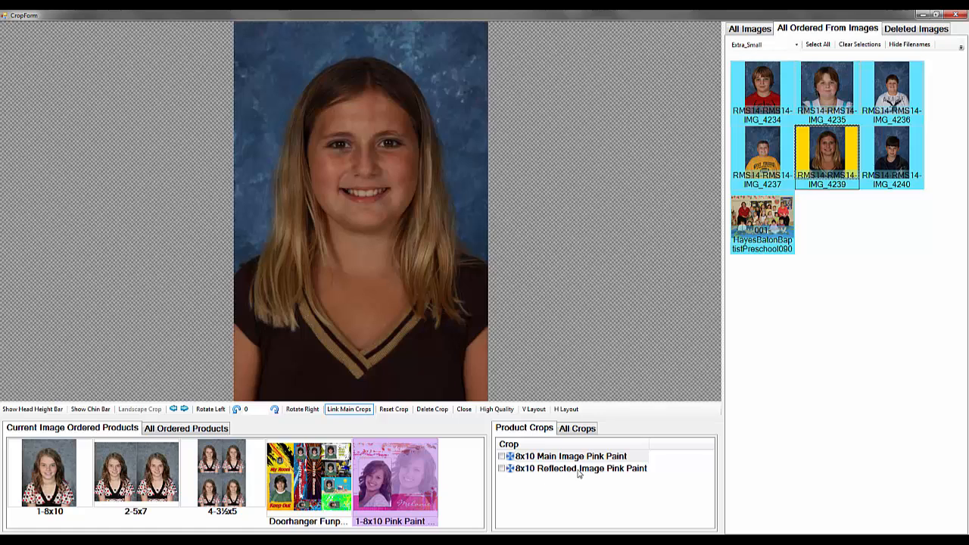
left_click(578, 470)
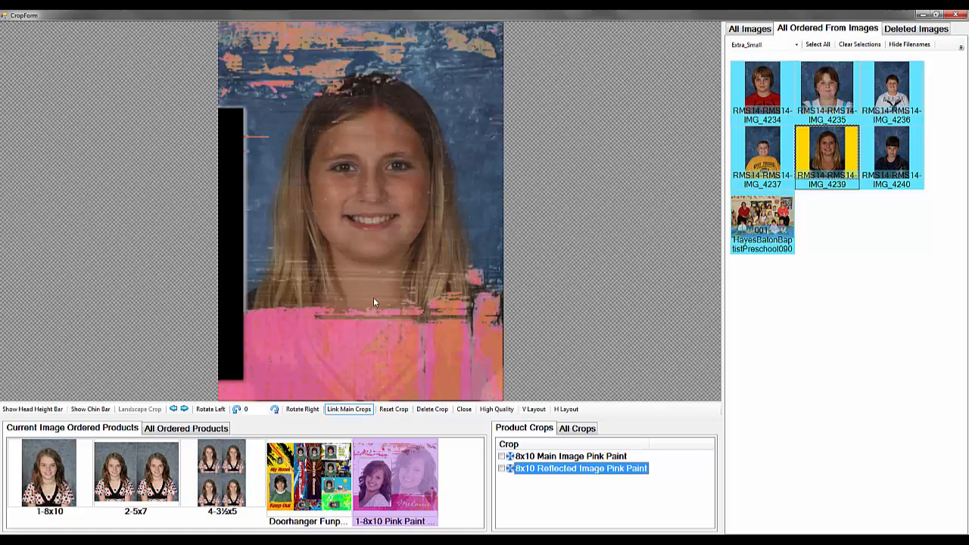
left_click_drag(369, 270, 380, 285)
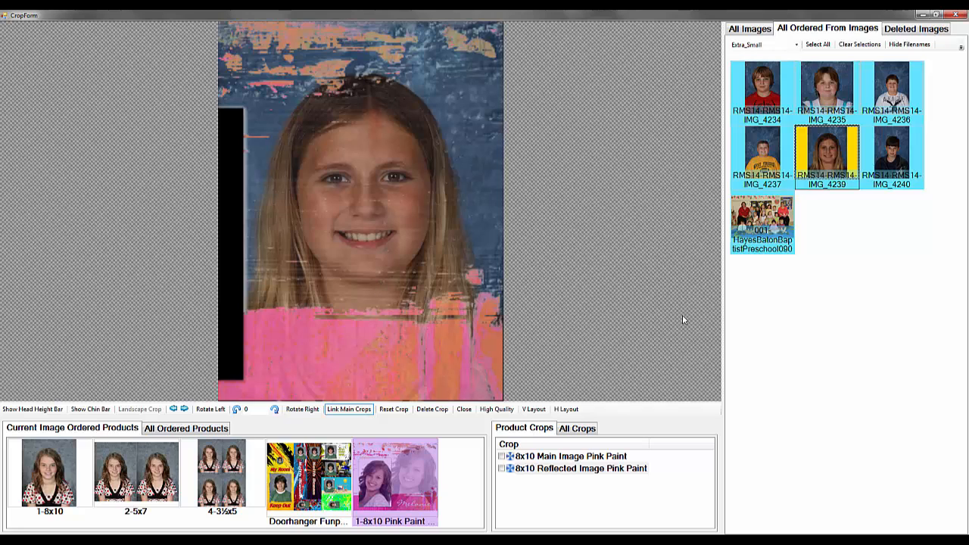
Review the applied crops on the portraits from IMG_4234 to IMG_4239, and return to IMG_4234
left_click(750, 155)
left_click(746, 100)
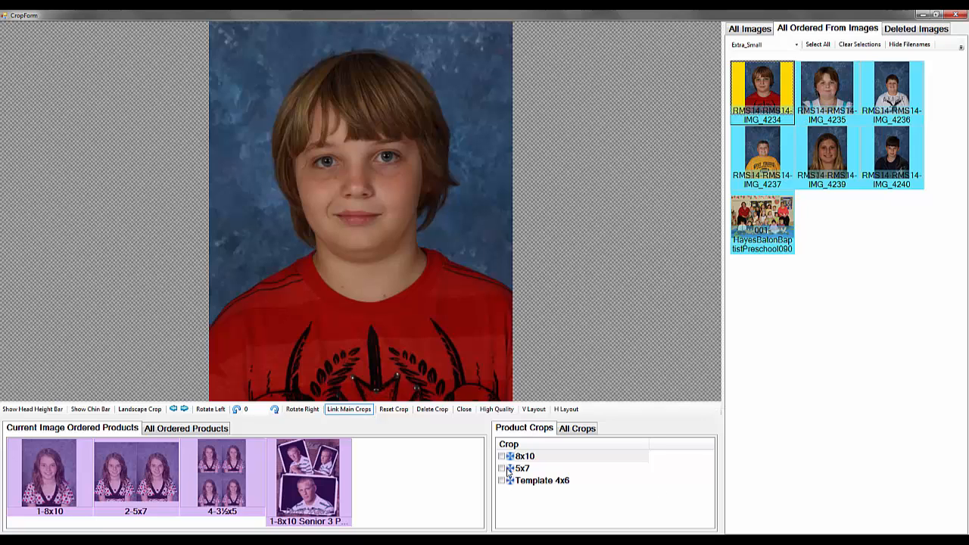
left_click(521, 433)
key("Right")
key("Right")
key("Right")
key("Right")
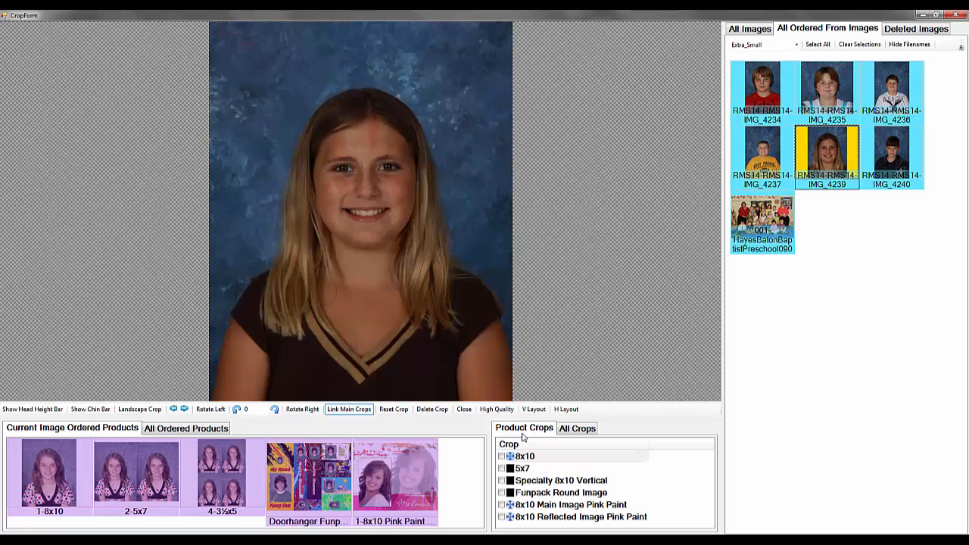
key("Left")
key("Left")
key("Left")
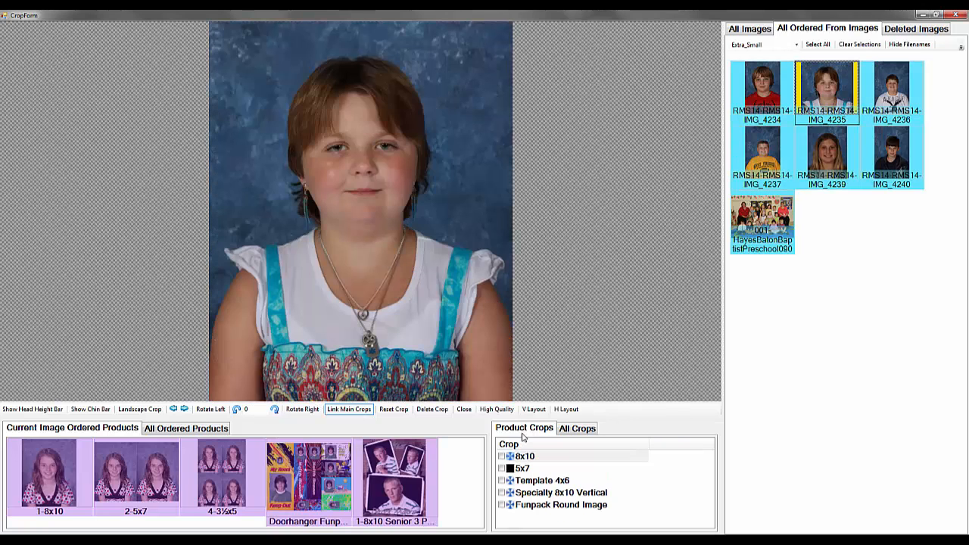
key("Left")
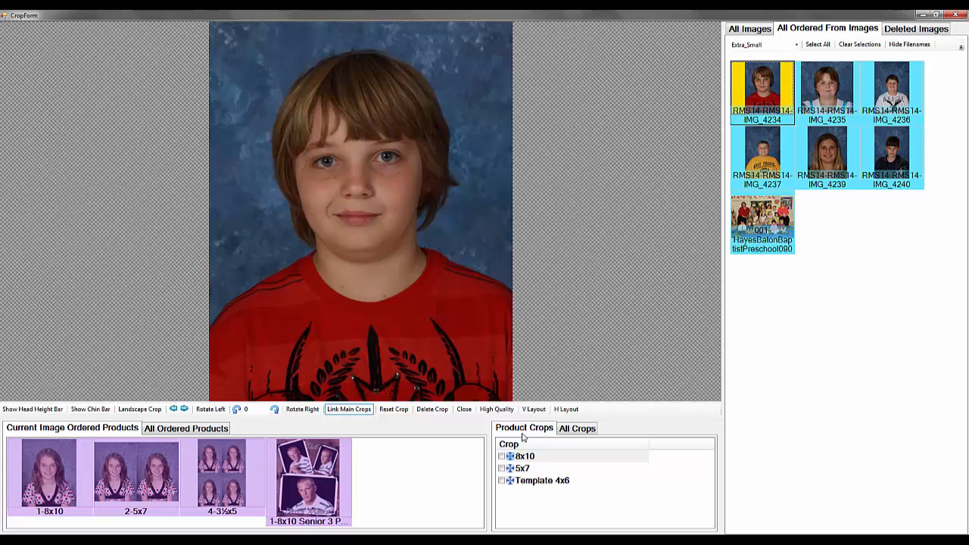
Compare IMG_4234's full view with its 8x10 crop, and reframe the crop around the head and chest
key("Down")
key("Down")
key("Down")
key("Down")
key("Down")
key("Down")
left_click(661, 460)
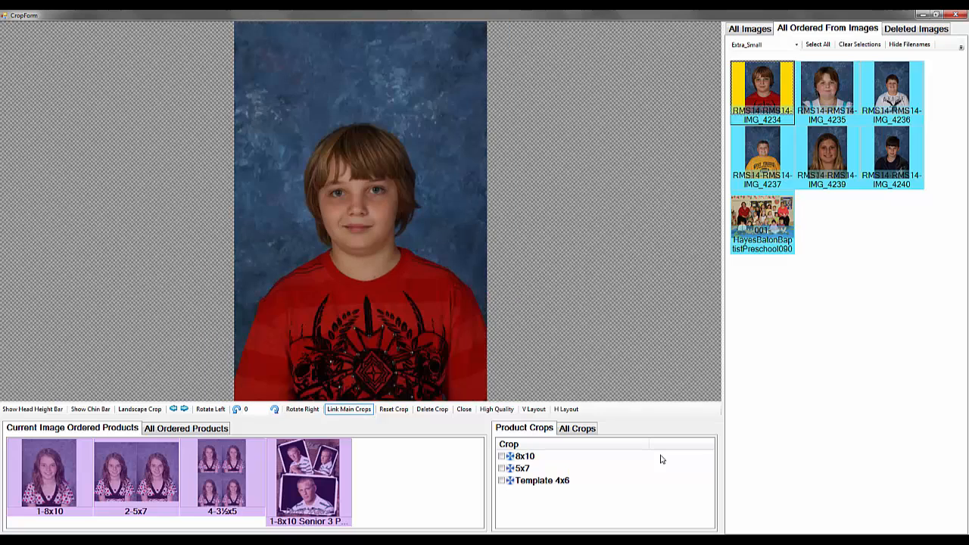
left_click(659, 460)
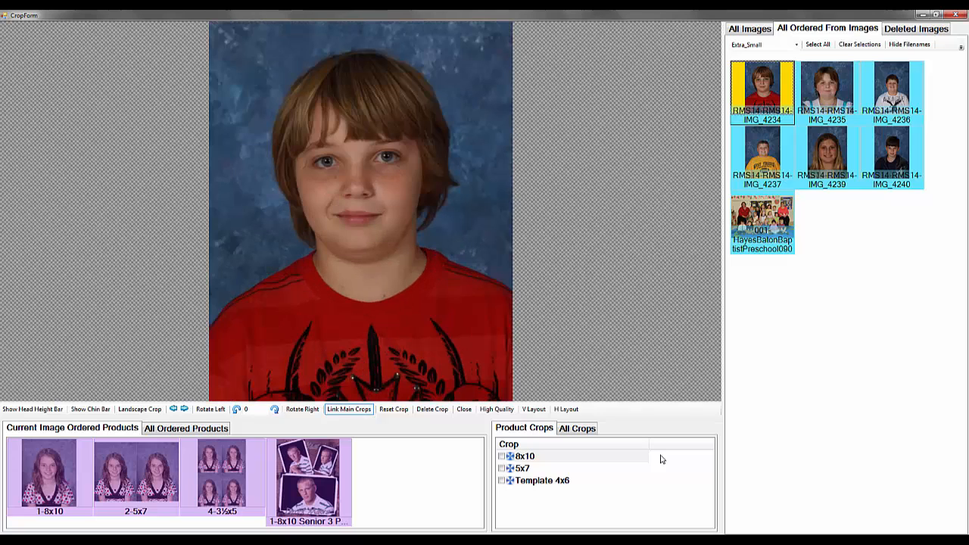
left_click(660, 459)
left_click(660, 459)
left_click(407, 345)
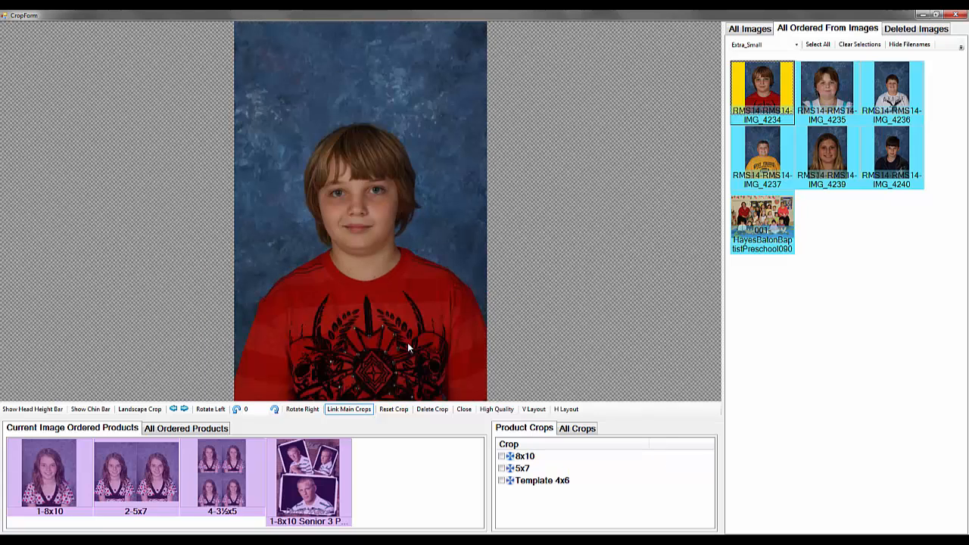
left_click_drag(408, 343, 414, 261)
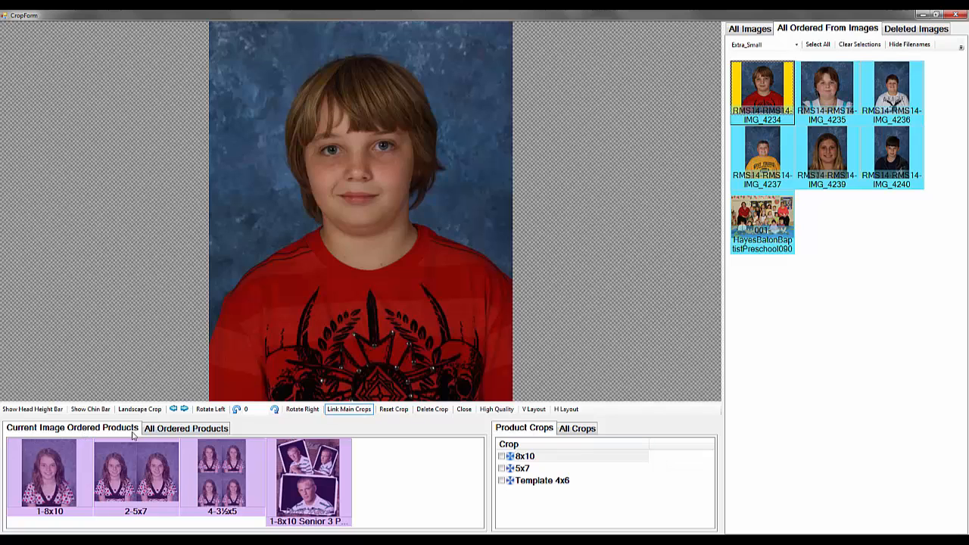
Among all ordered products, check which images use the 8x10, Doorhanger Funpack School v2 and 8x10 Pink Paint Reflection
left_click(188, 430)
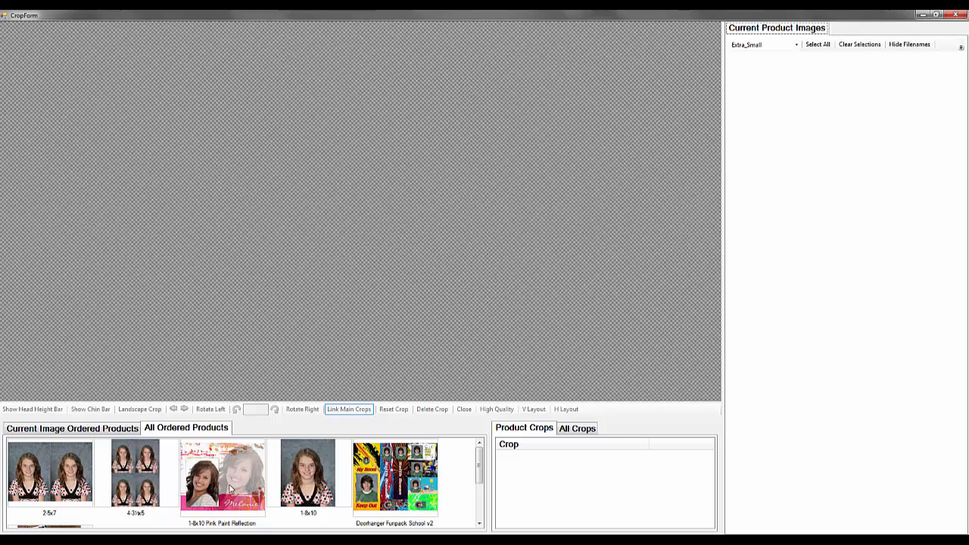
left_click(319, 478)
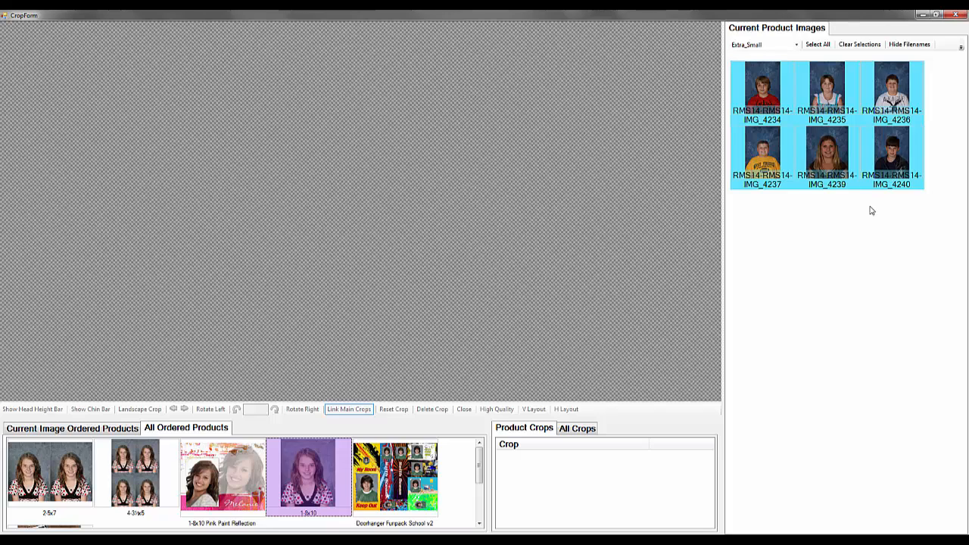
left_click(387, 469)
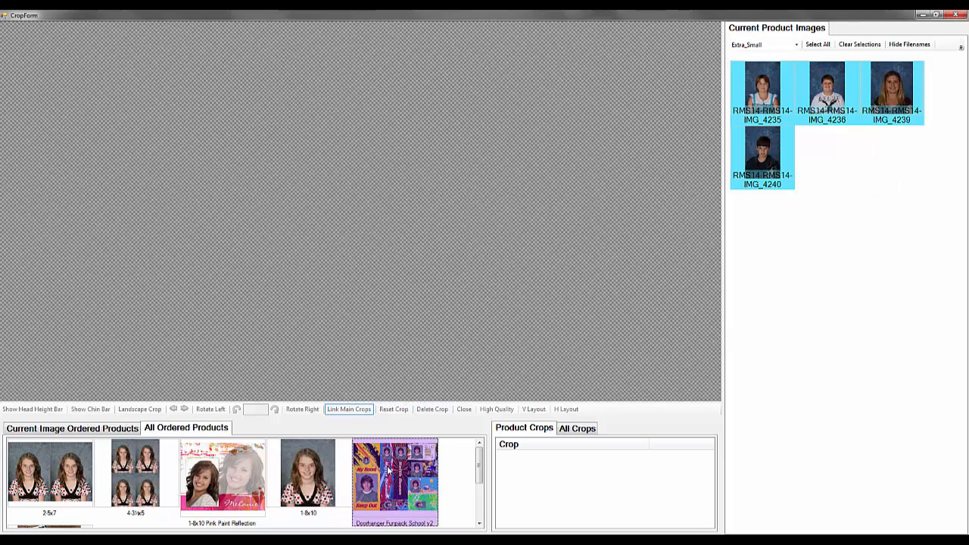
left_click(235, 479)
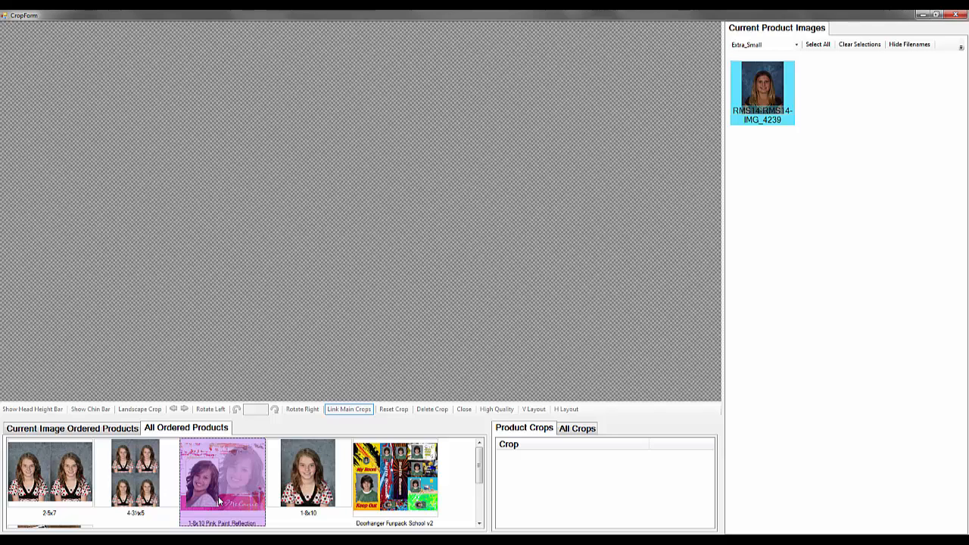
Bring up the images ordered for Doorhanger Funpack School v2 and inspect IMG_4235's Funpack Round Image crop
left_click(377, 490)
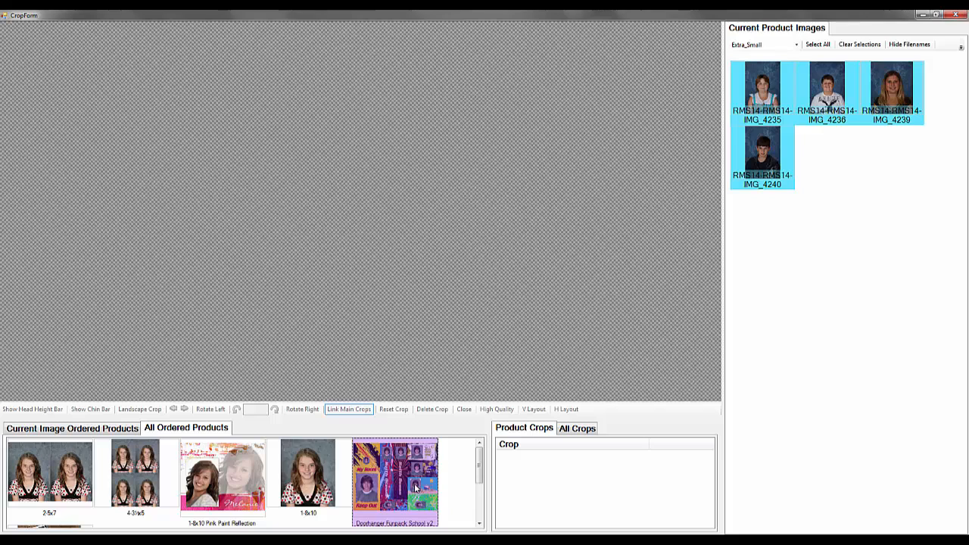
left_click(764, 85)
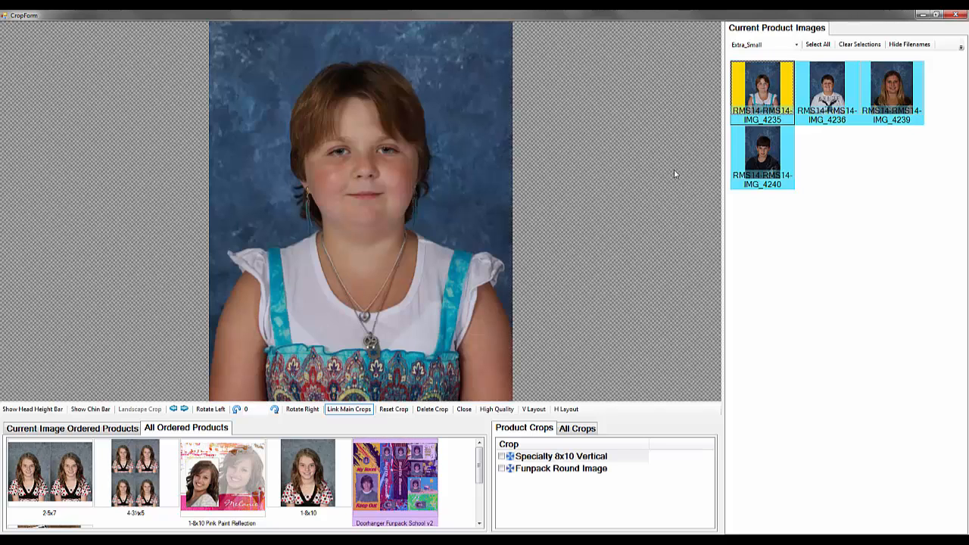
left_click(602, 470)
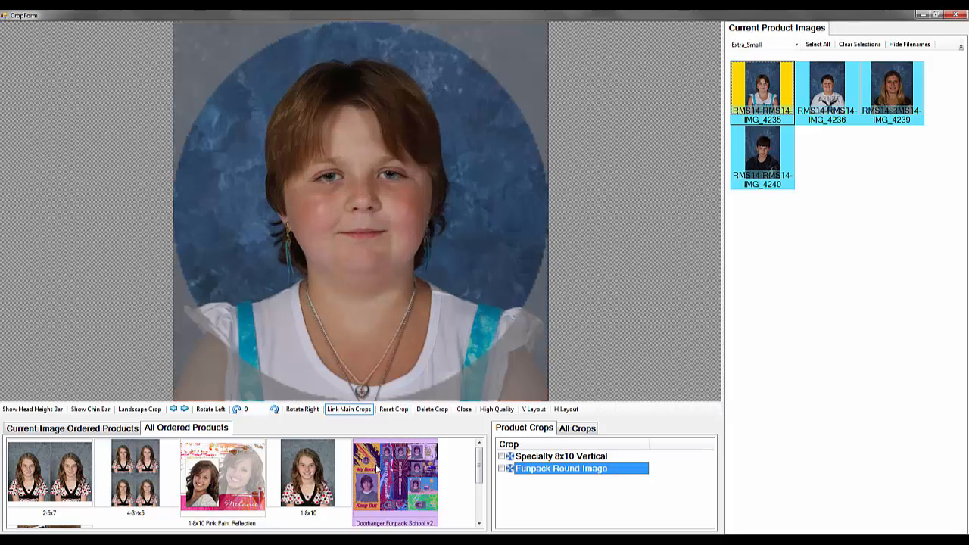
Tighten IMG_4236's Funpack Round Image crop so the head and shoulders fill more of the circle
left_click(836, 92)
left_click(607, 473)
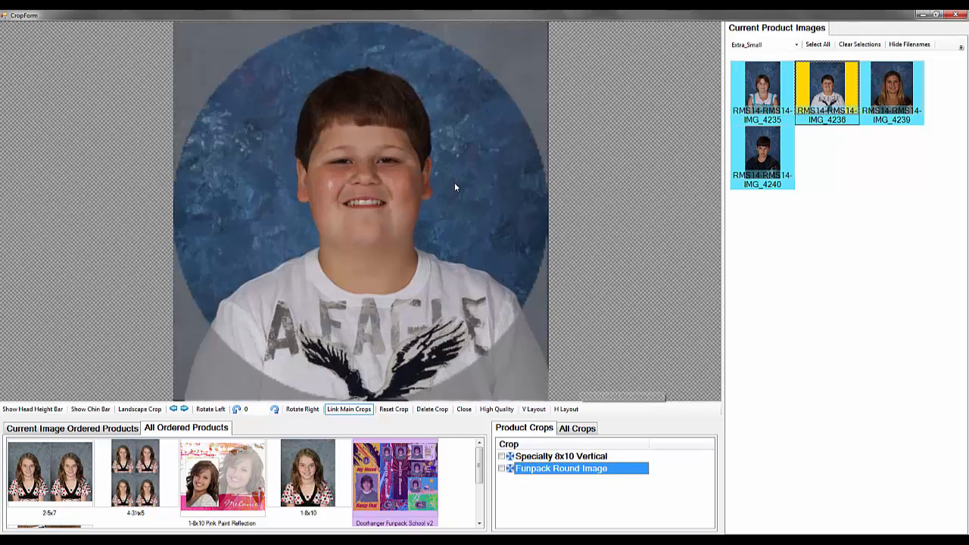
scroll(437, 188, "up", 3)
left_click_drag(437, 188, 435, 244)
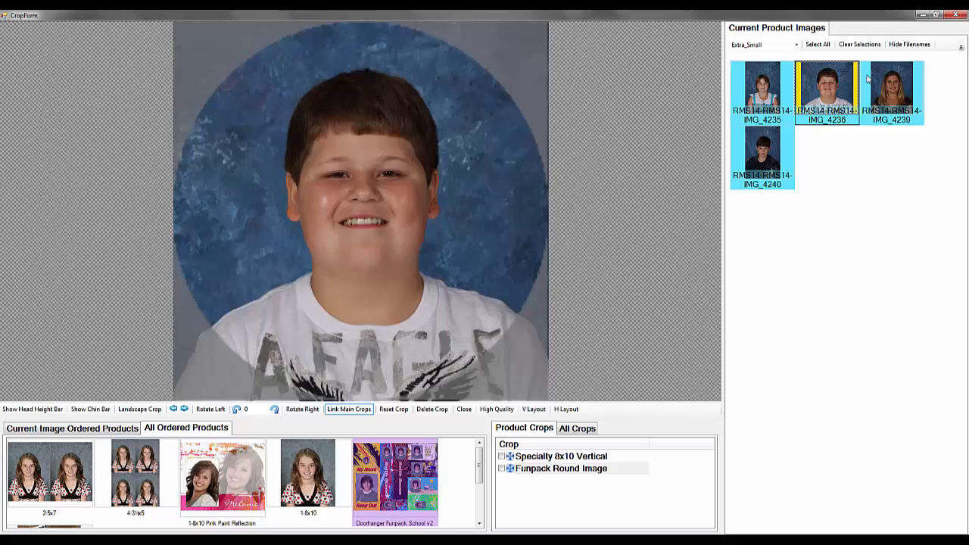
Set the Funpack Round Image crops of IMG_4239 and IMG_4240, centring each face within the circle
left_click(895, 90)
left_click(537, 470)
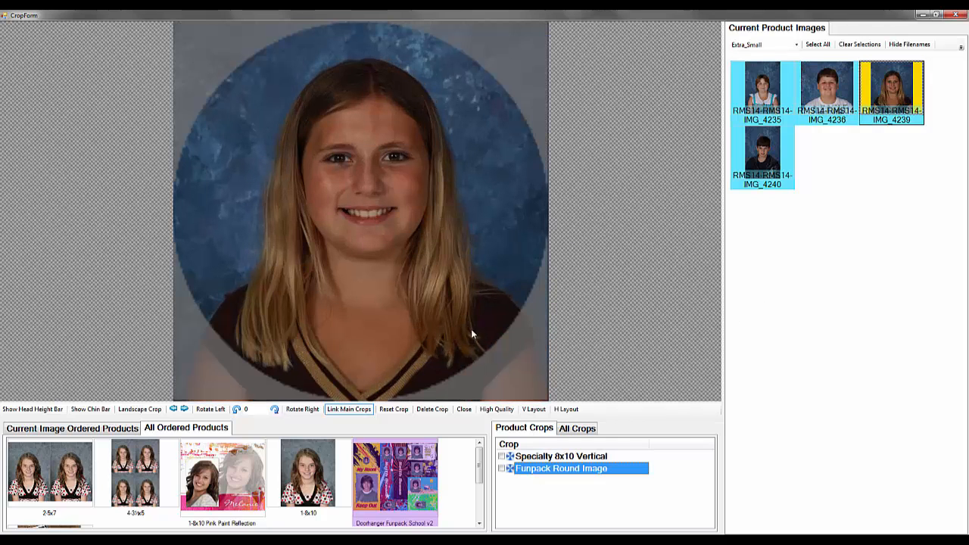
left_click(764, 155)
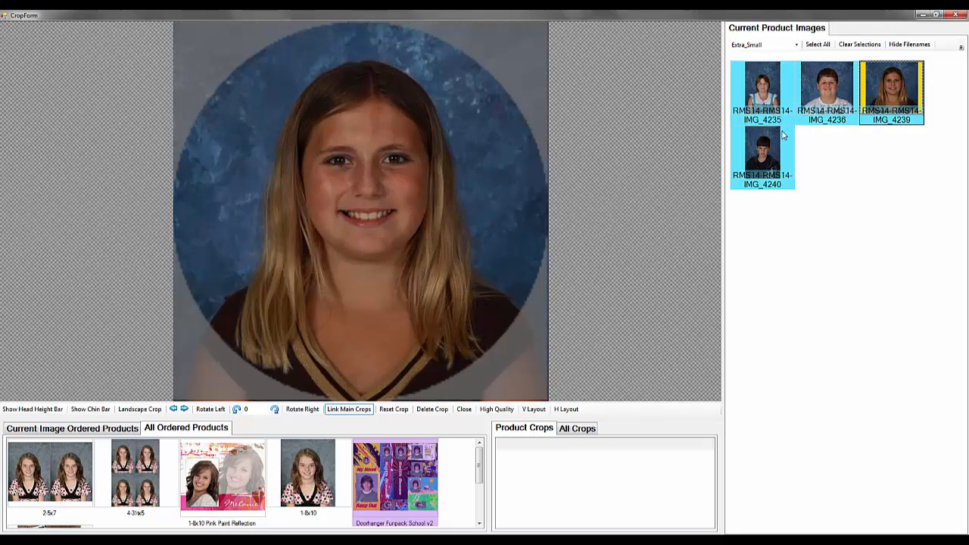
left_click(595, 468)
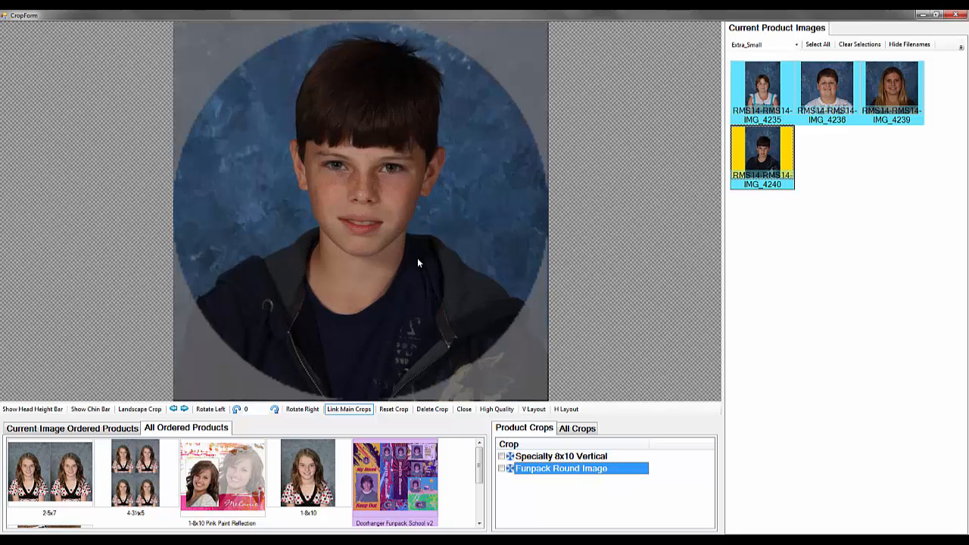
left_click_drag(410, 306, 404, 319)
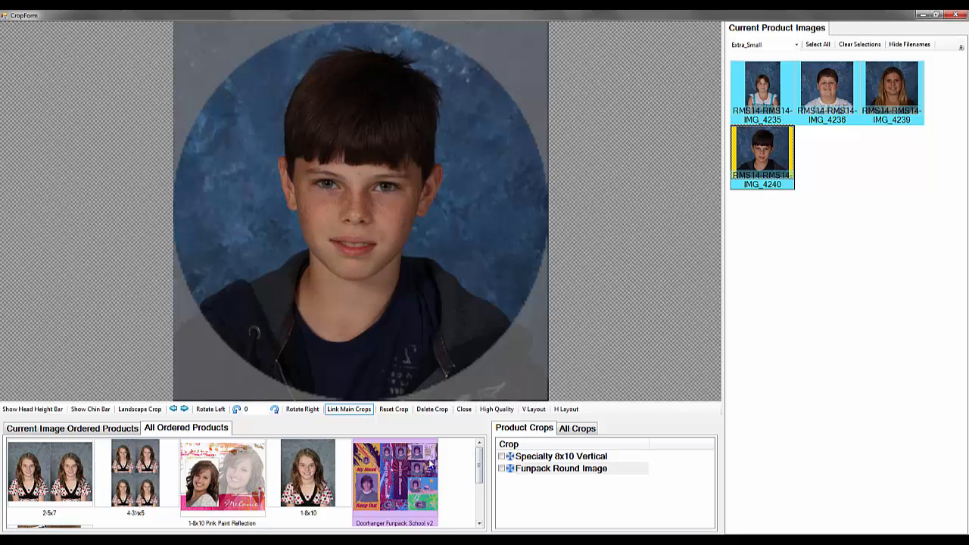
Return to the products ordered per image and check the portraits' crops, finishing on IMG_4234
left_click(80, 429)
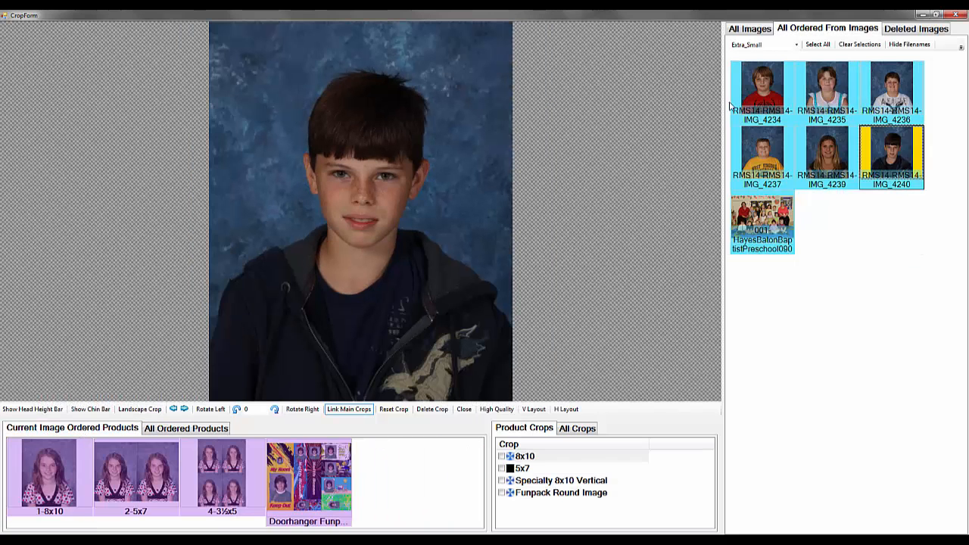
left_click(748, 95)
left_click(829, 98)
left_click(870, 102)
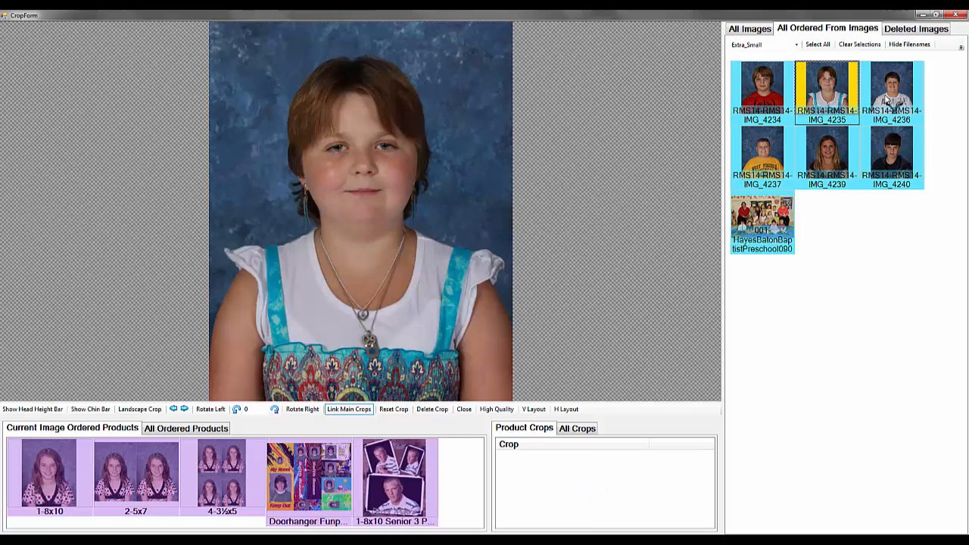
left_click(770, 155)
left_click(884, 155)
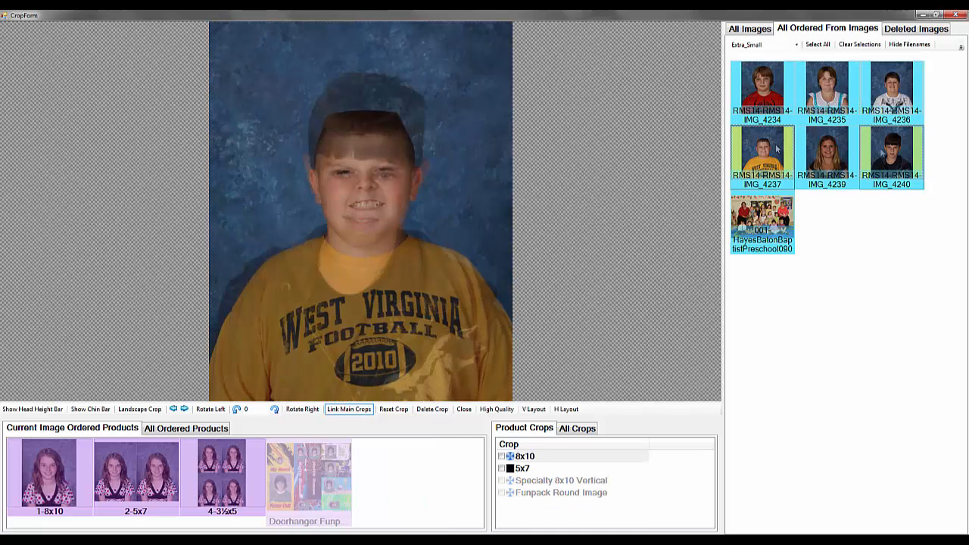
left_click(772, 98)
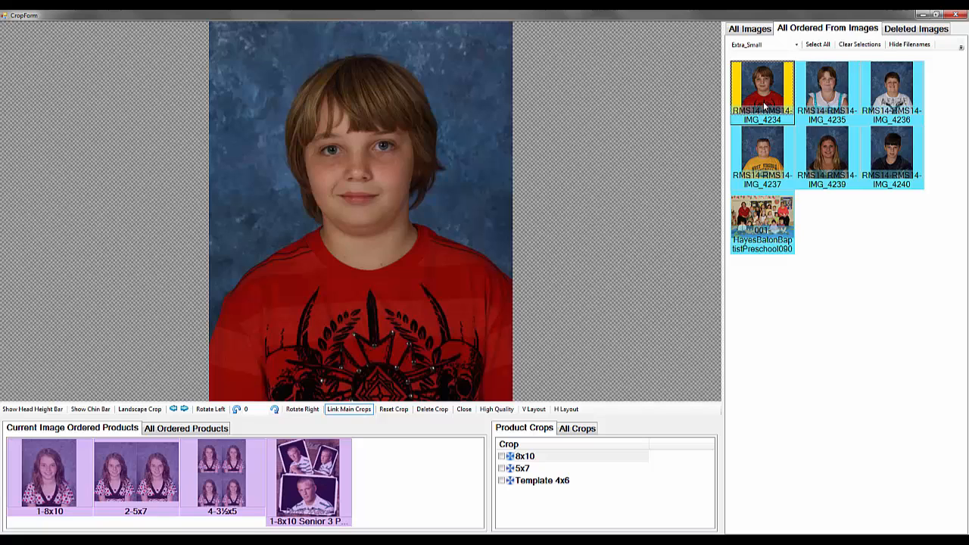
Tilt IMG_4234 to the right to an angle of 6
right_click(756, 75)
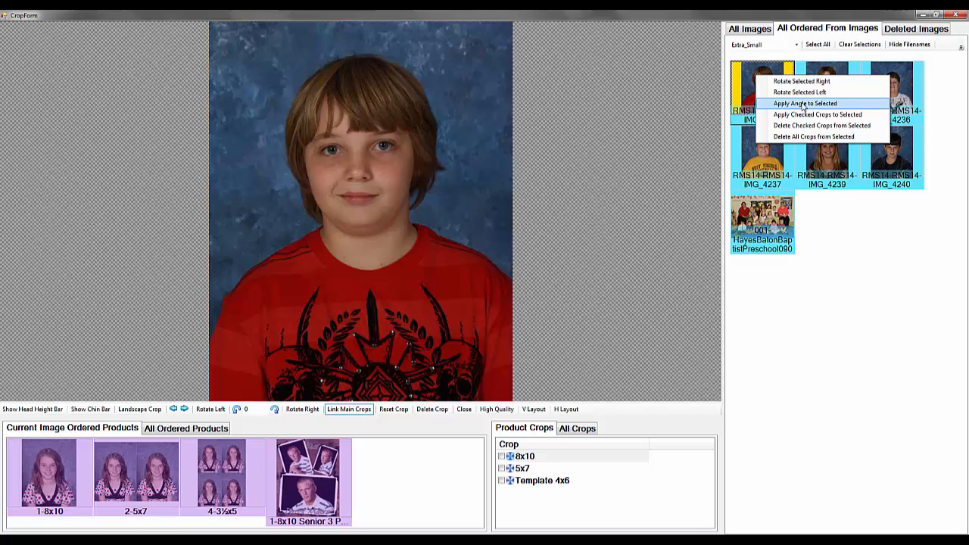
left_click(750, 73)
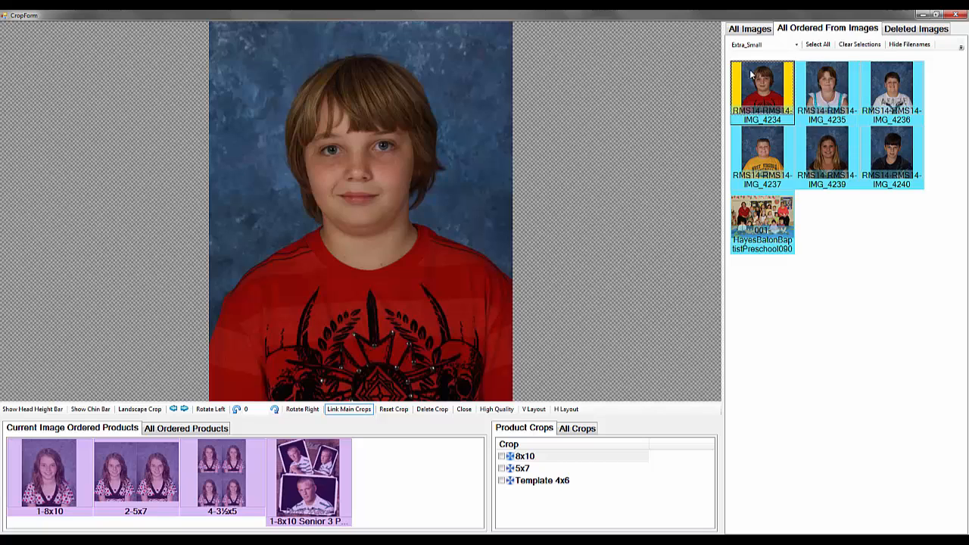
left_click(275, 411)
left_click(275, 411)
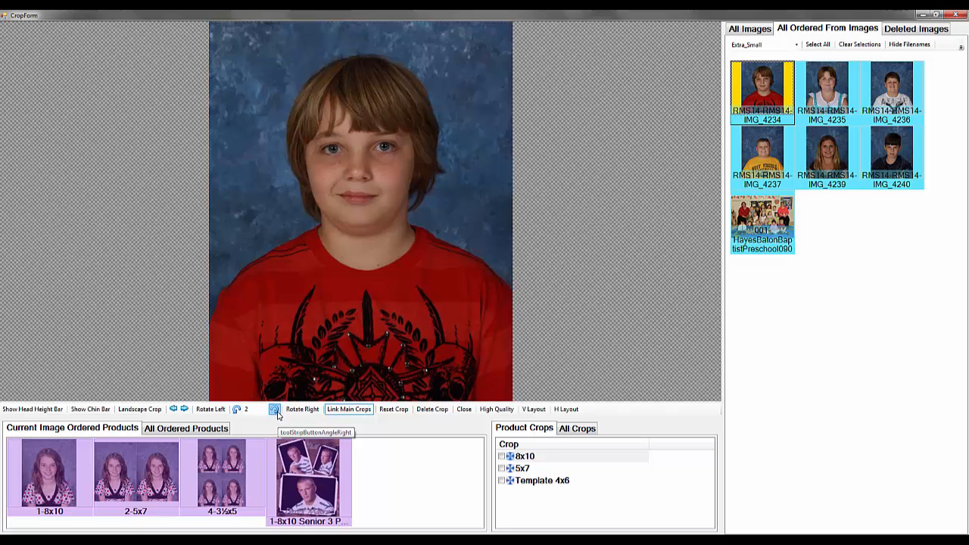
left_click(275, 411)
left_click(275, 411)
left_click(275, 411)
left_click(275, 411)
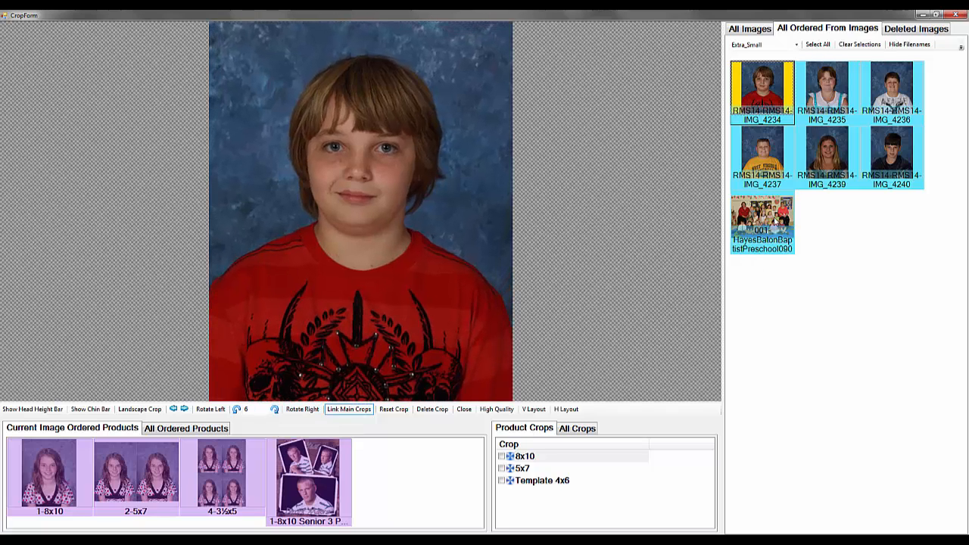
Apply IMG_4234's angle to all seven ordered images, from IMG_4234 through the preschool group photo
left_click(768, 225)
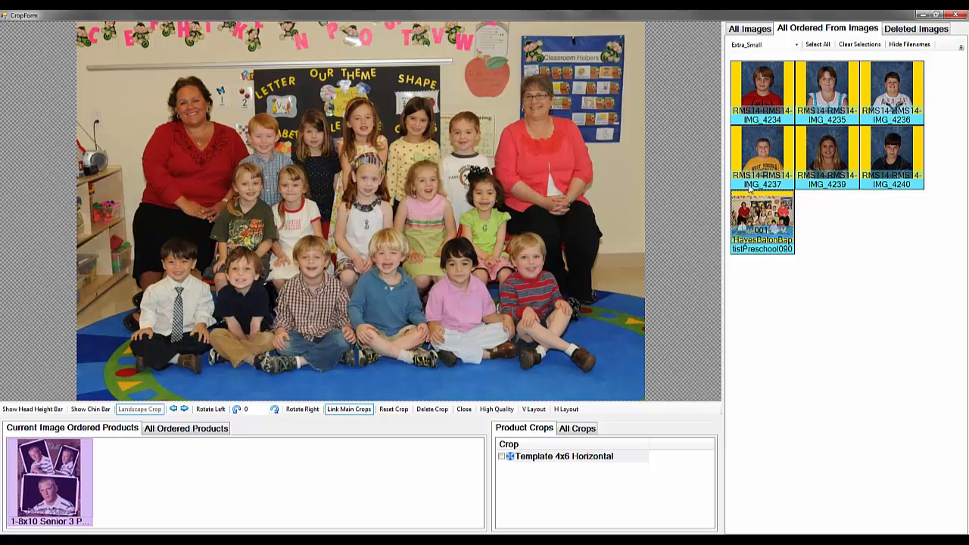
right_click(750, 90)
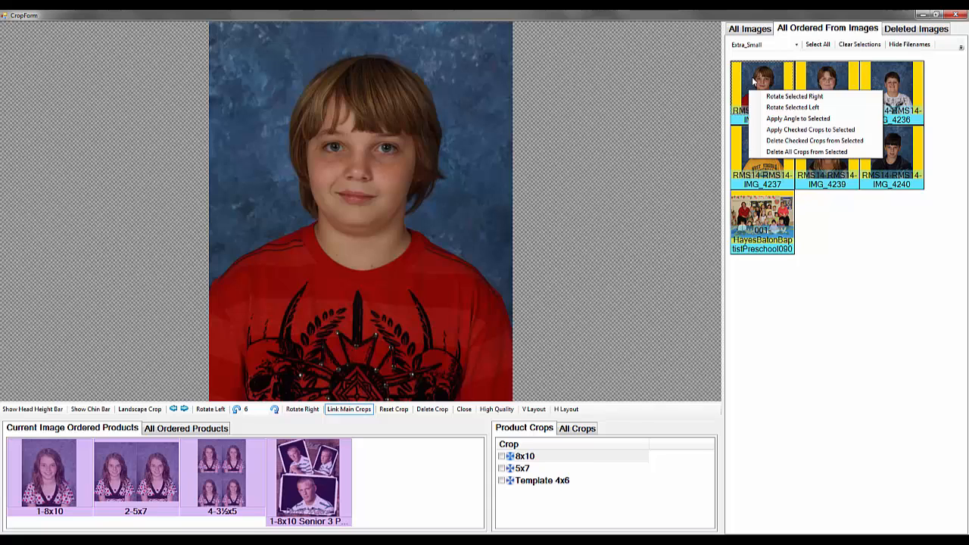
left_click(766, 120)
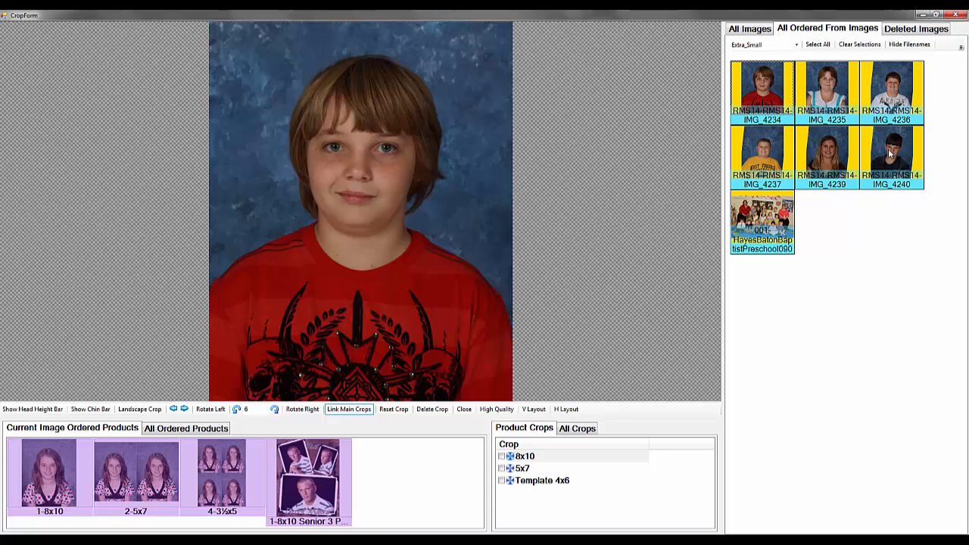
right_click(767, 94)
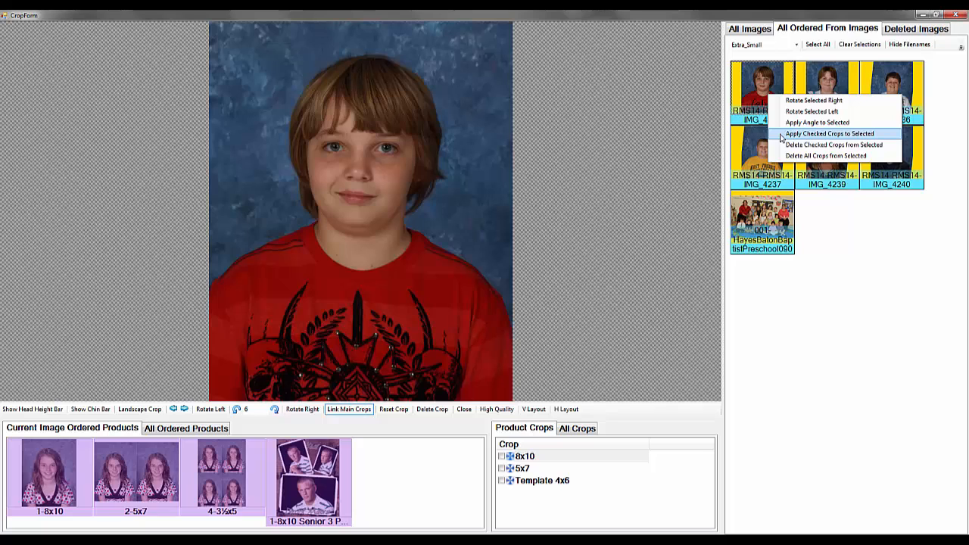
left_click(838, 214)
Mark IMG_4234's 8x10 crop for copying and tighten it around the head and shoulders
left_click(767, 93)
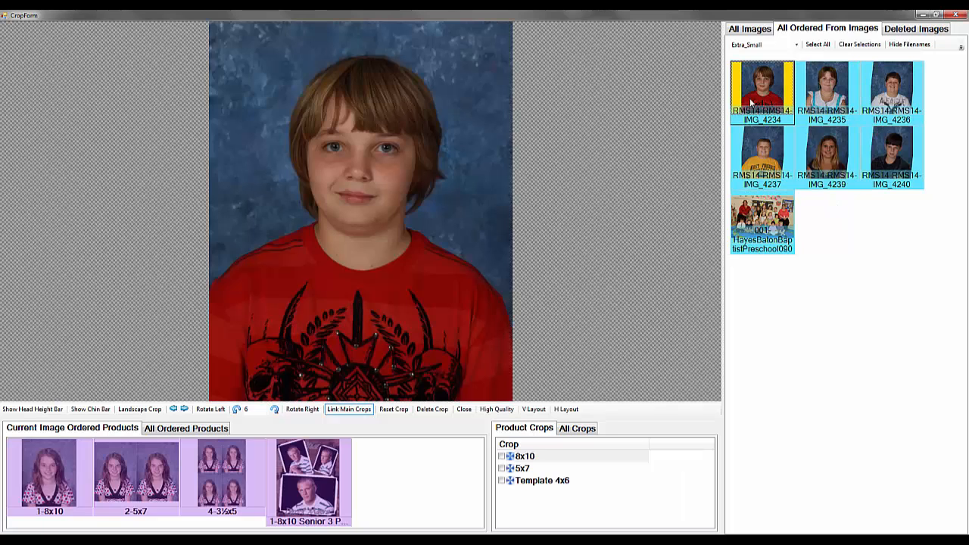
left_click(501, 456)
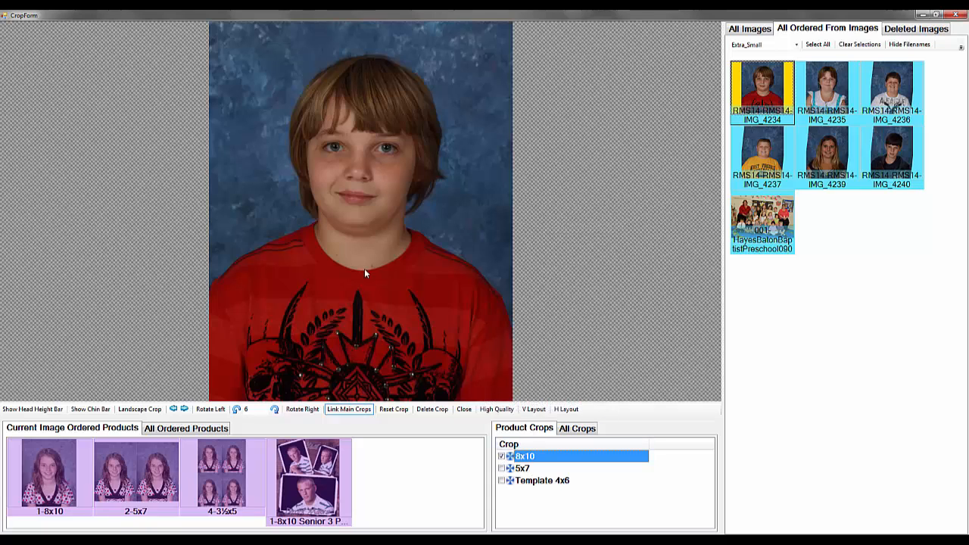
scroll(369, 299, "up", 4)
left_click_drag(365, 313, 361, 328)
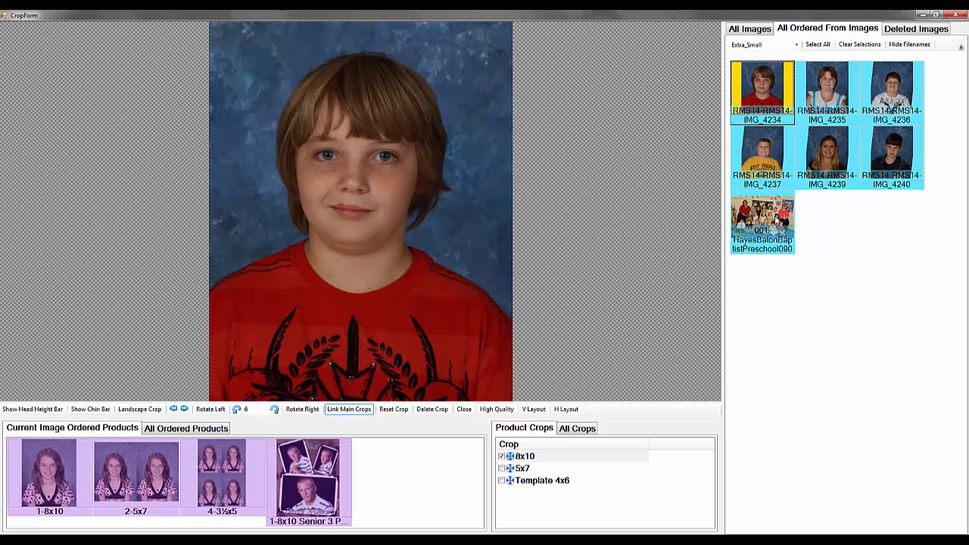
Apply IMG_4234's checked 8x10 crop to the six portraits, IMG_4234 to IMG_4240, leaving out the group photo
left_click(887, 163)
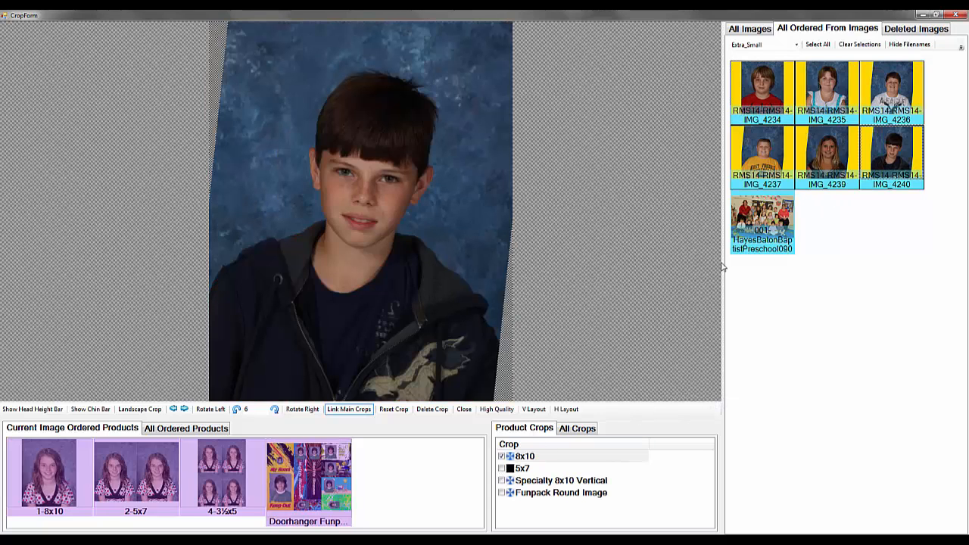
left_click(755, 81)
right_click(755, 82)
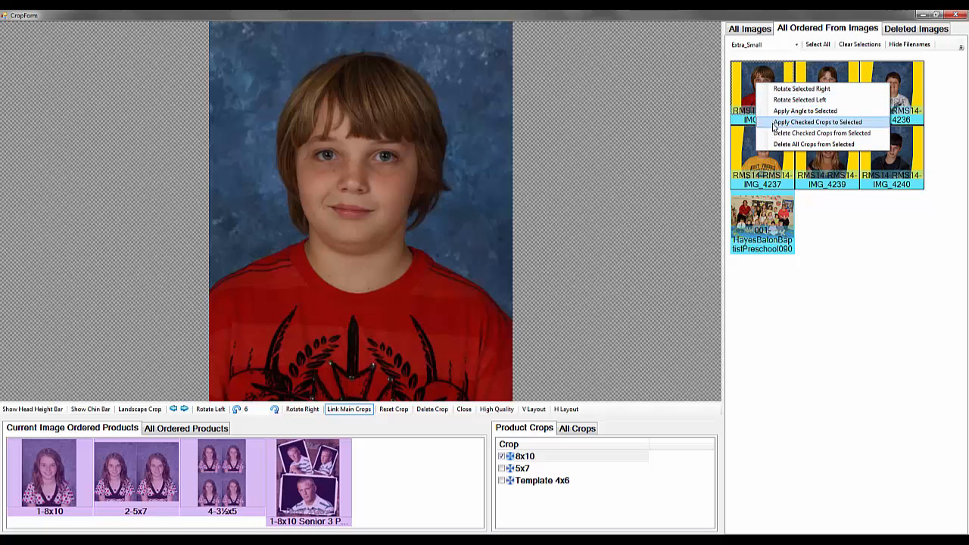
left_click(773, 123)
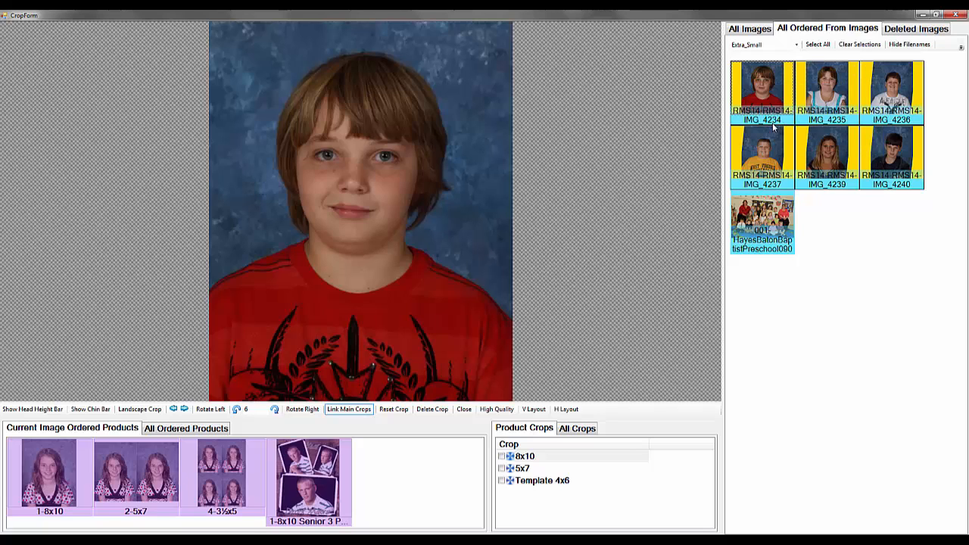
Clear the selection, review the copied crops on the other portraits and reposition IMG_4240's crop
left_click(841, 47)
left_click(837, 99)
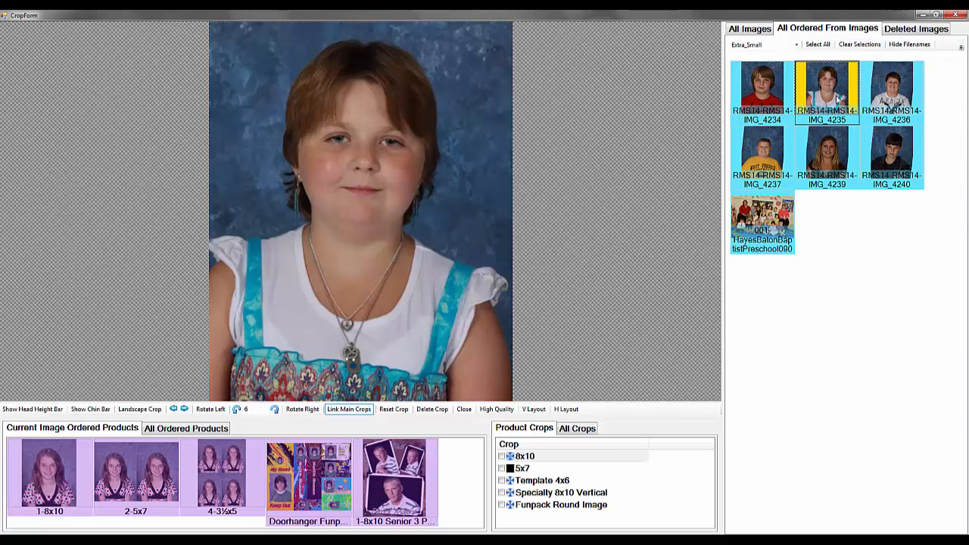
left_click(879, 94)
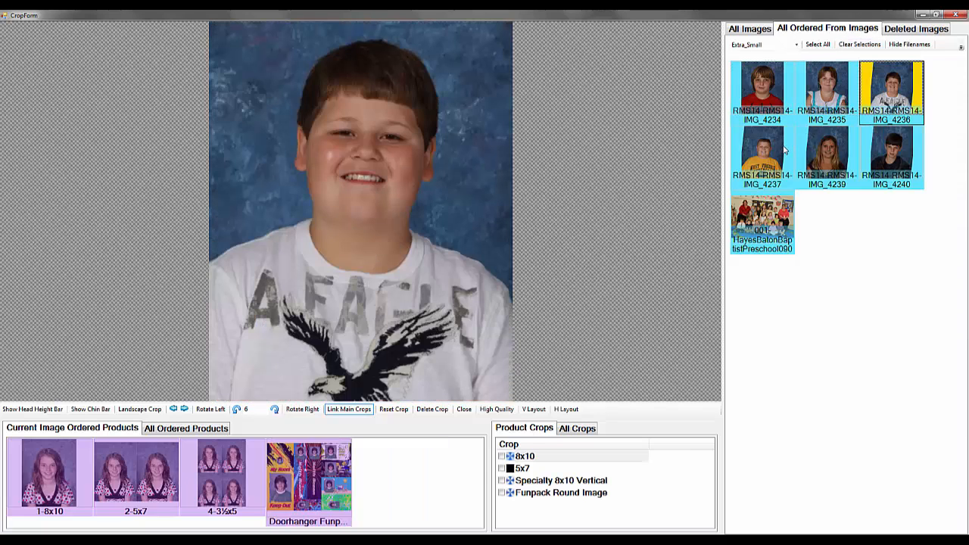
left_click(784, 151)
left_click(818, 152)
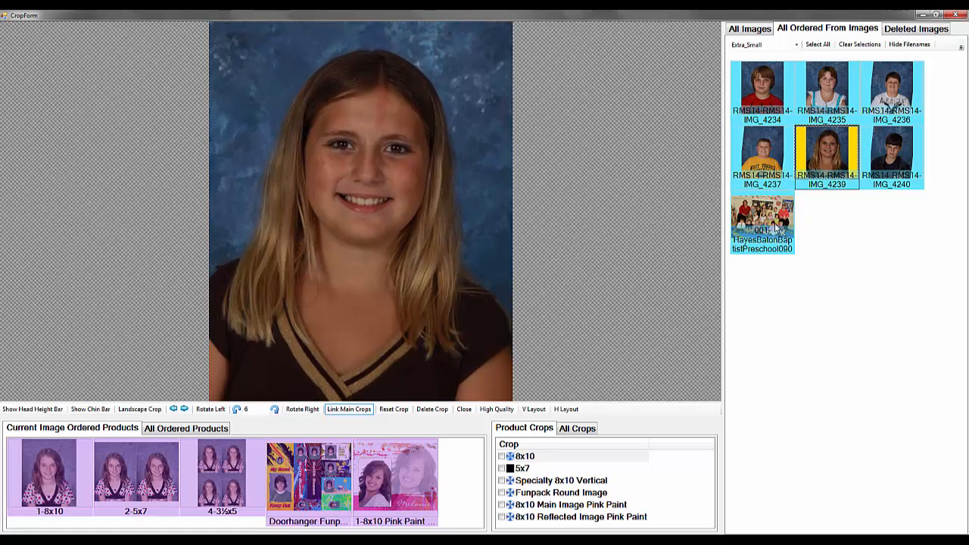
left_click(891, 168)
left_click_drag(354, 283, 358, 321)
scroll(360, 292, "down", 4)
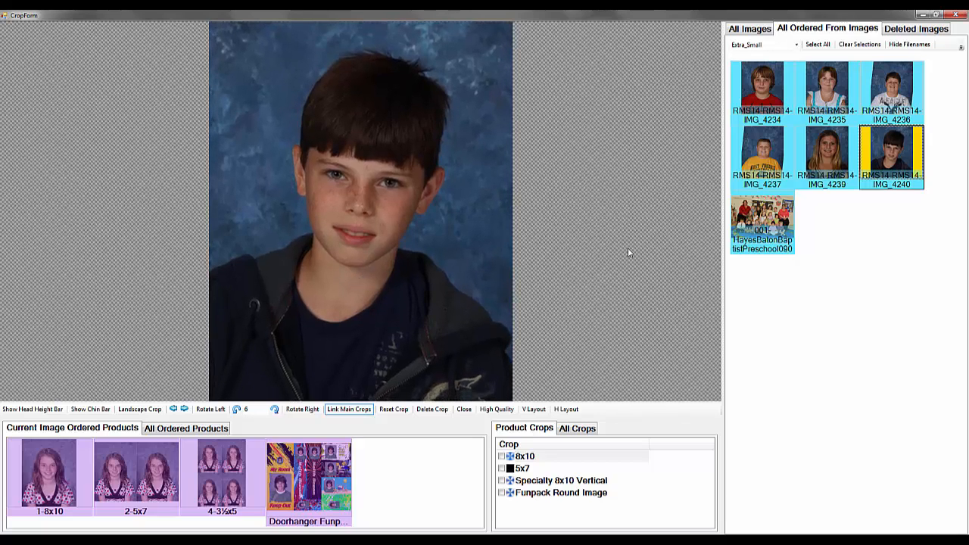
Select every ordered image and delete all crops from them
right_click(756, 93)
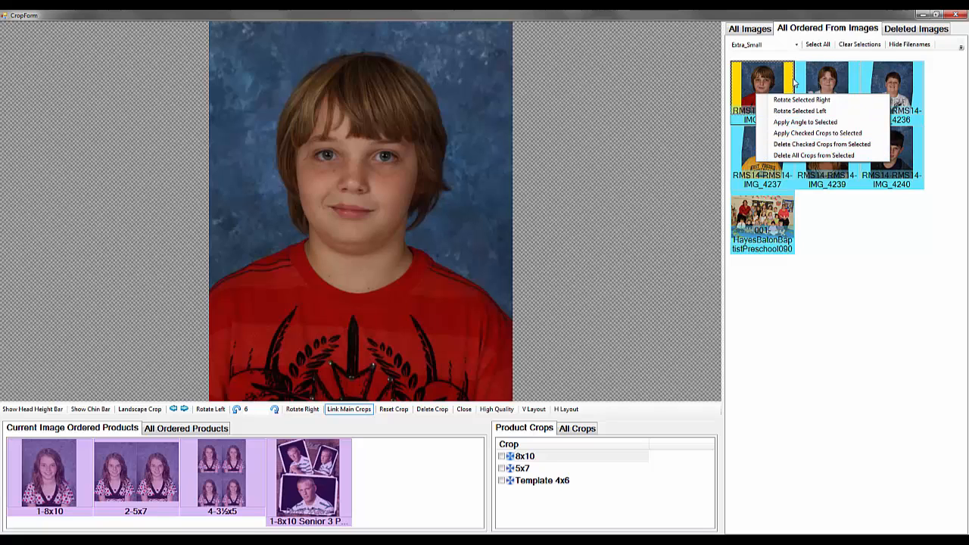
left_click(816, 46)
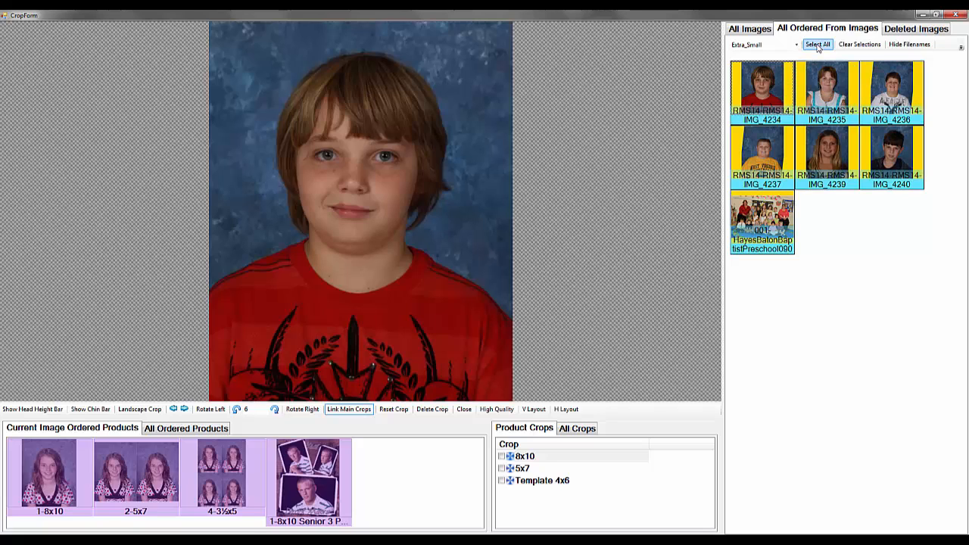
right_click(766, 87)
left_click(823, 149)
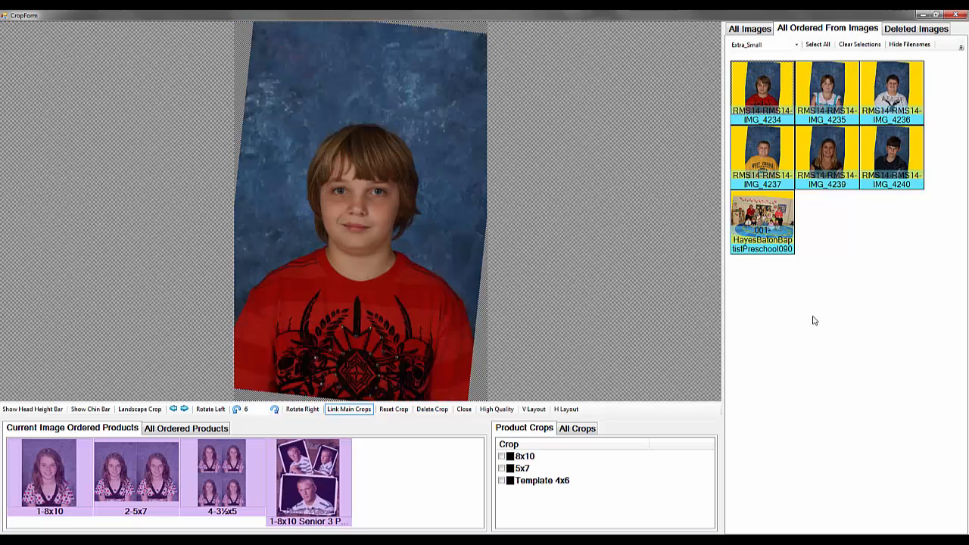
Set IMG_4234's angle to 0 and apply that angle to all seven ordered images
left_click(846, 265)
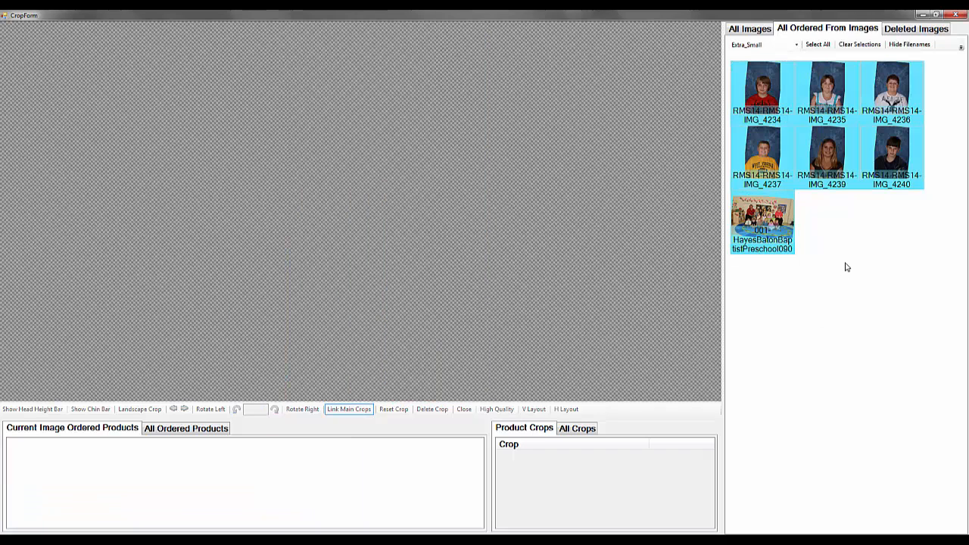
left_click(771, 80)
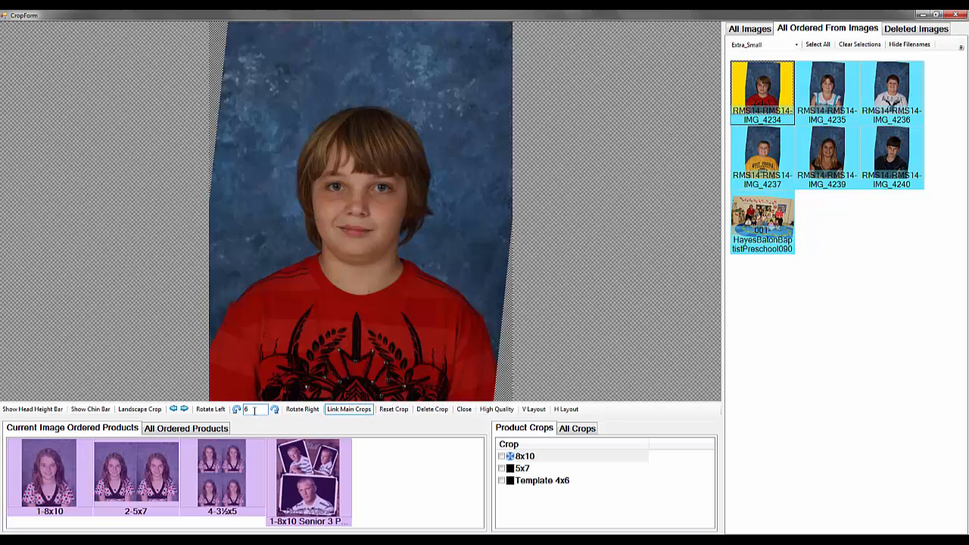
left_click_drag(254, 410, 237, 413)
type("0")
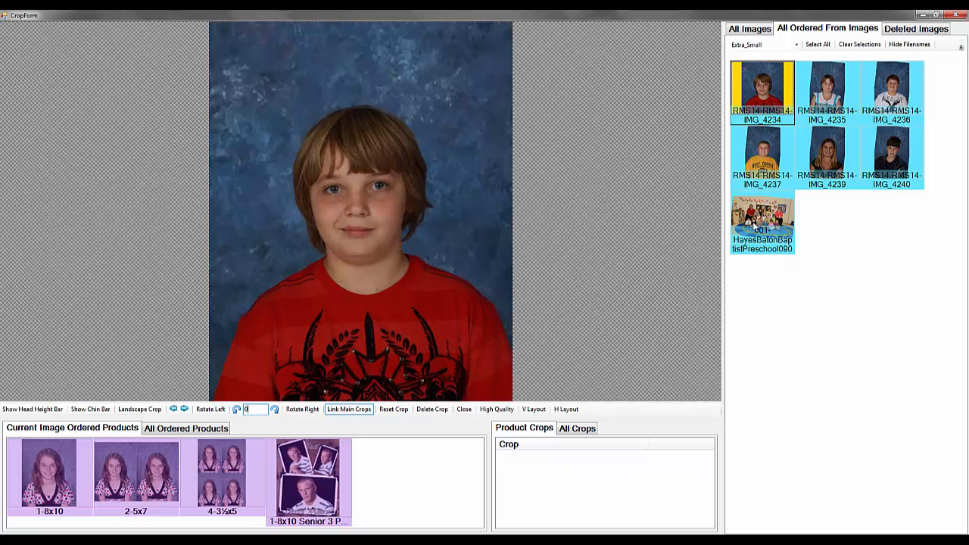
left_click(759, 219)
right_click(752, 83)
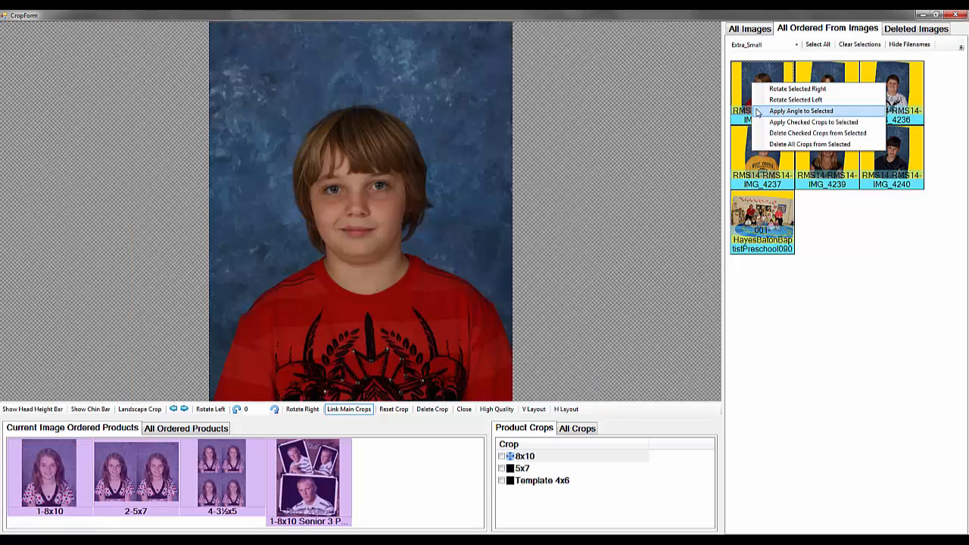
left_click(756, 112)
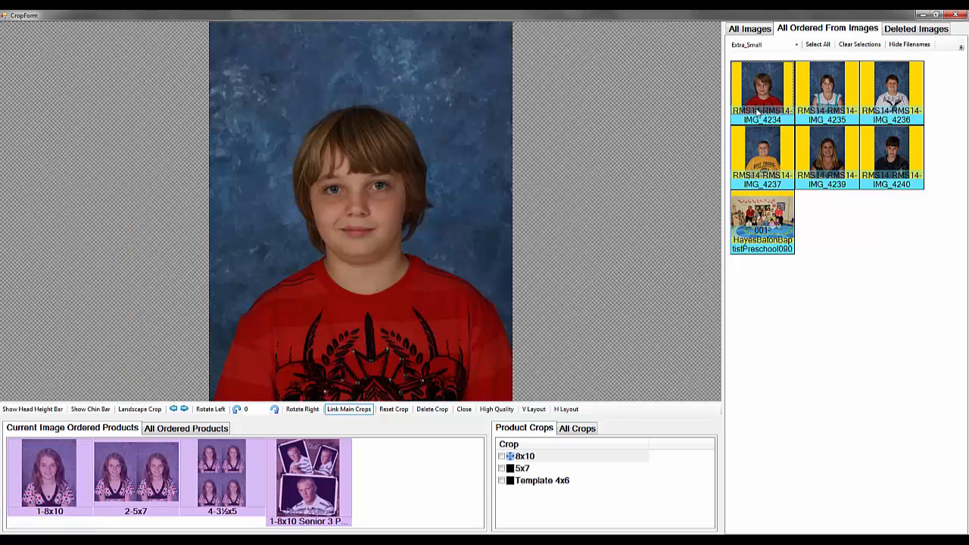
Check the straightened portraits from IMG_4235 to IMG_4240, finishing on IMG_4234
left_click(824, 92)
left_click(890, 95)
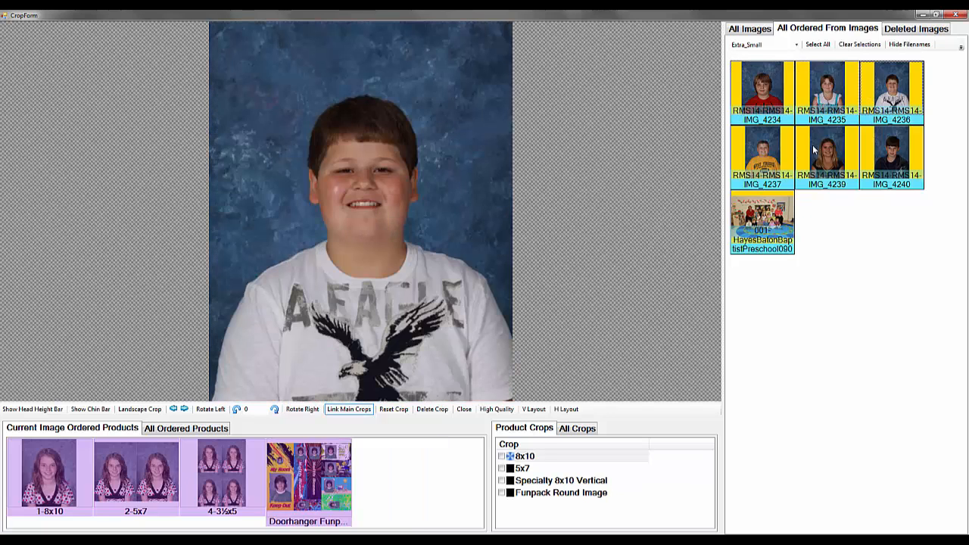
left_click(742, 155)
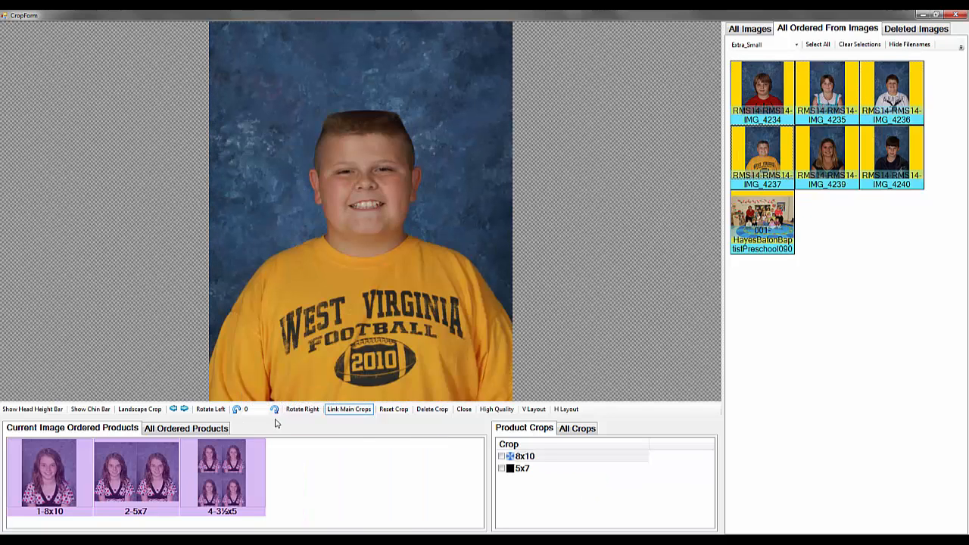
left_click(809, 162)
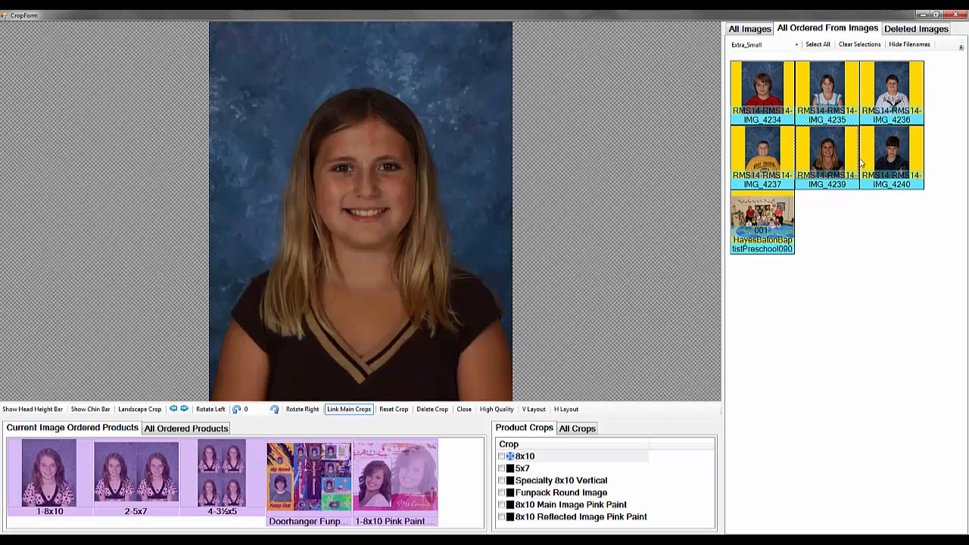
left_click(879, 159)
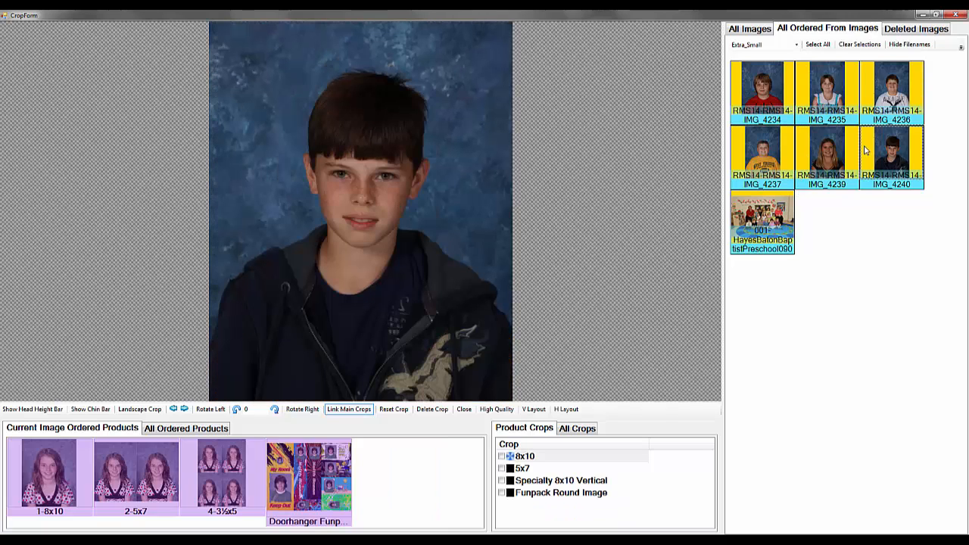
left_click(769, 94)
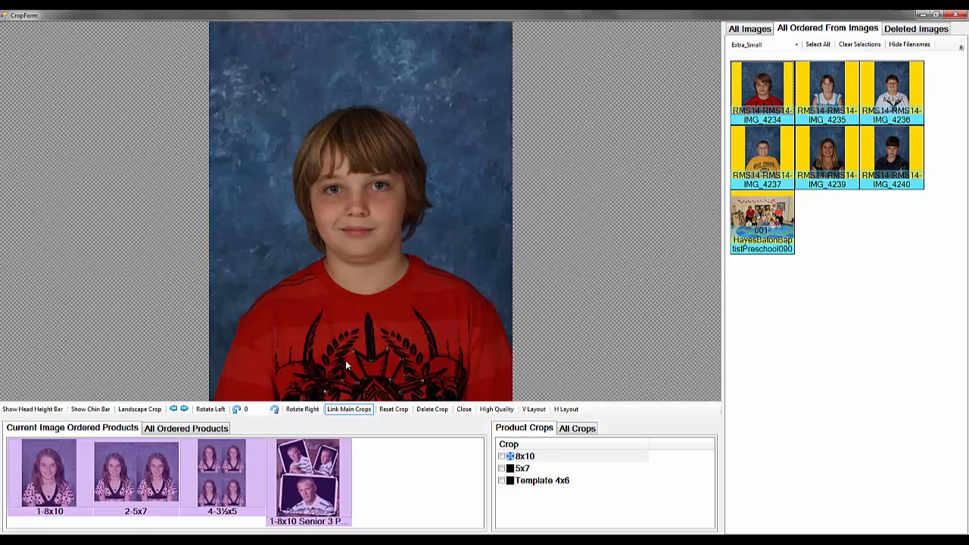
Switch to all ordered products, open IMG_4234 under the 1-8x10 product and tighten its crop around the head and shoulders
left_click(190, 430)
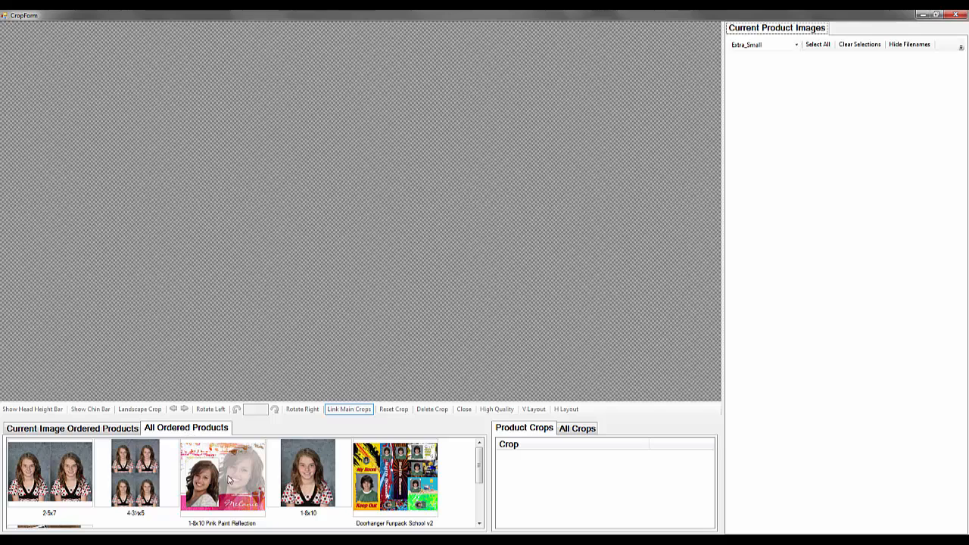
left_click(313, 478)
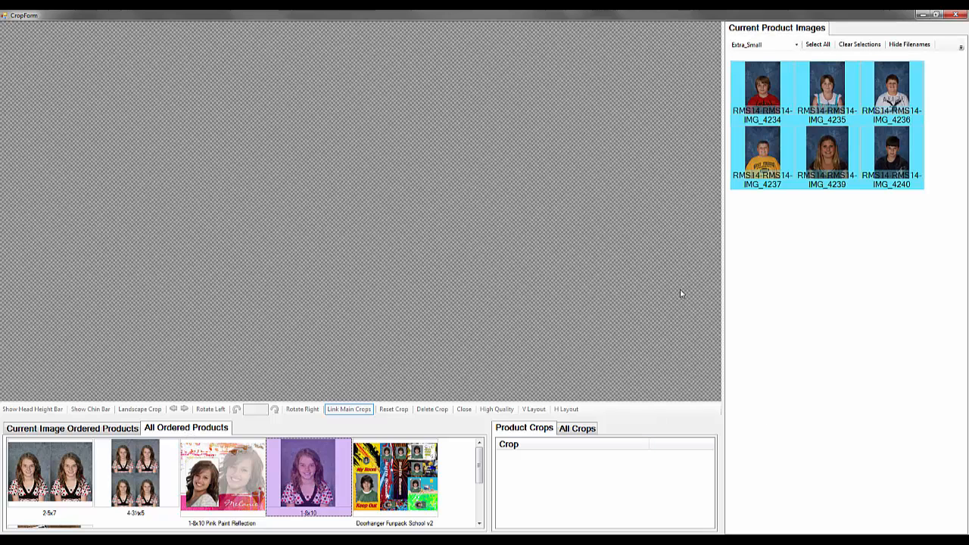
left_click(755, 87)
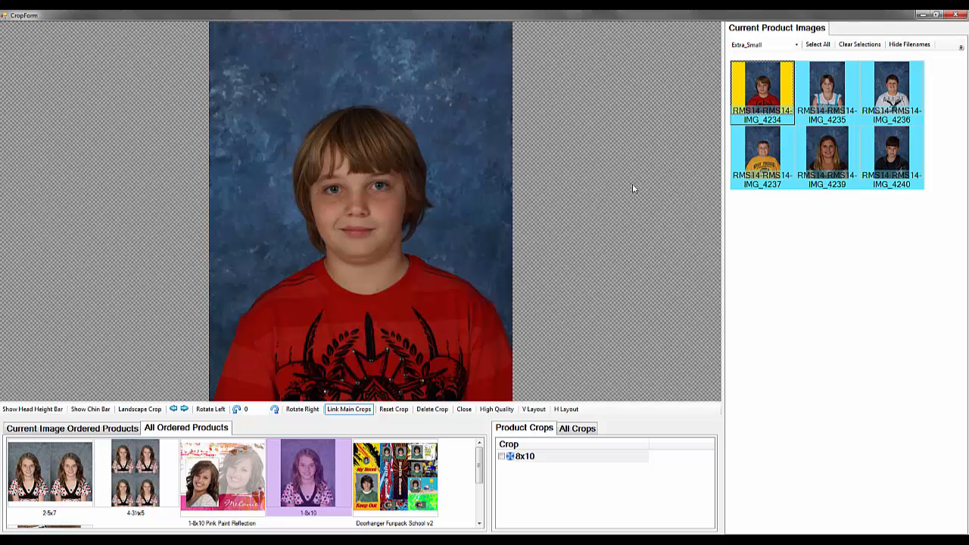
scroll(395, 285, "up", 1)
left_click_drag(395, 286, 387, 278)
scroll(389, 286, "up", 1)
scroll(388, 277, "down", 1)
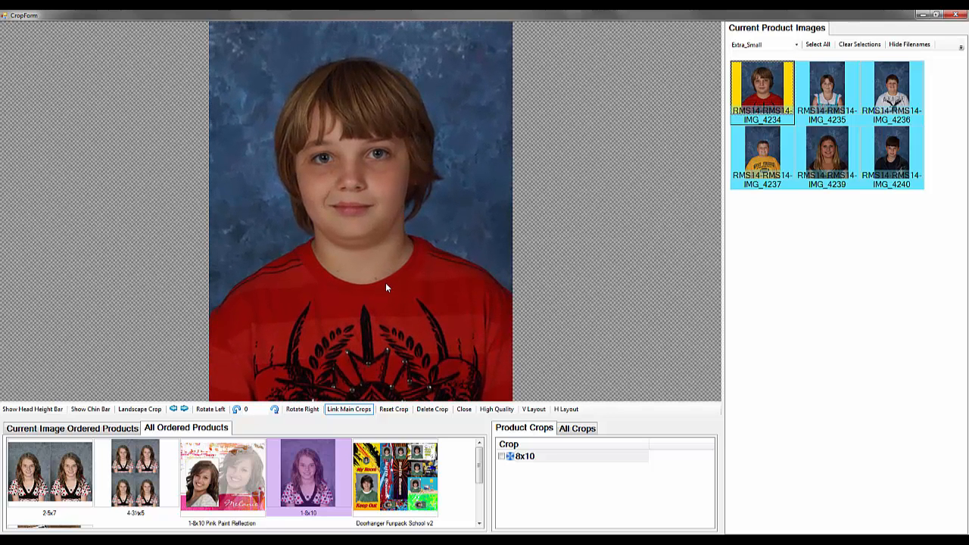
Check the 8x10 crop and crop all six portraits of the product with IMG_4234's current crop
left_click(501, 458)
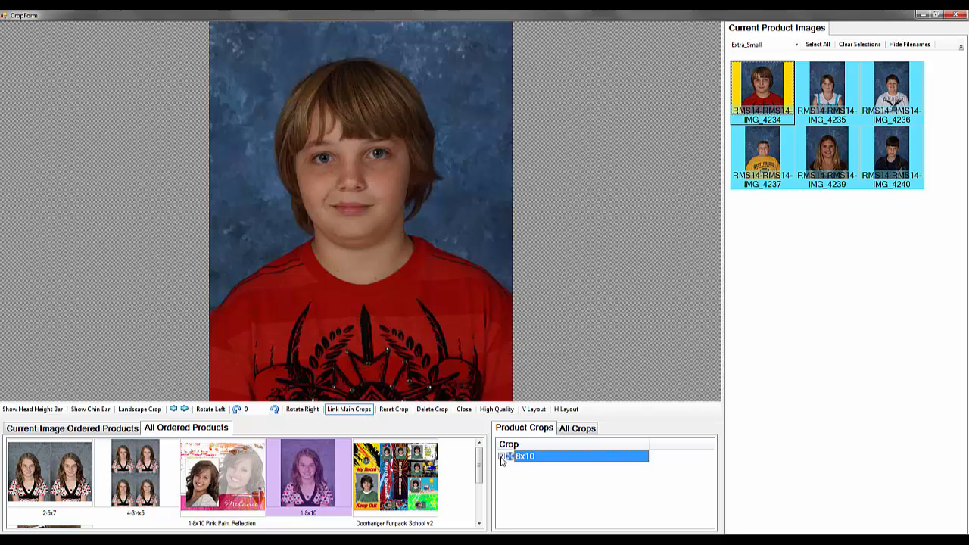
left_click(882, 158, "shift")
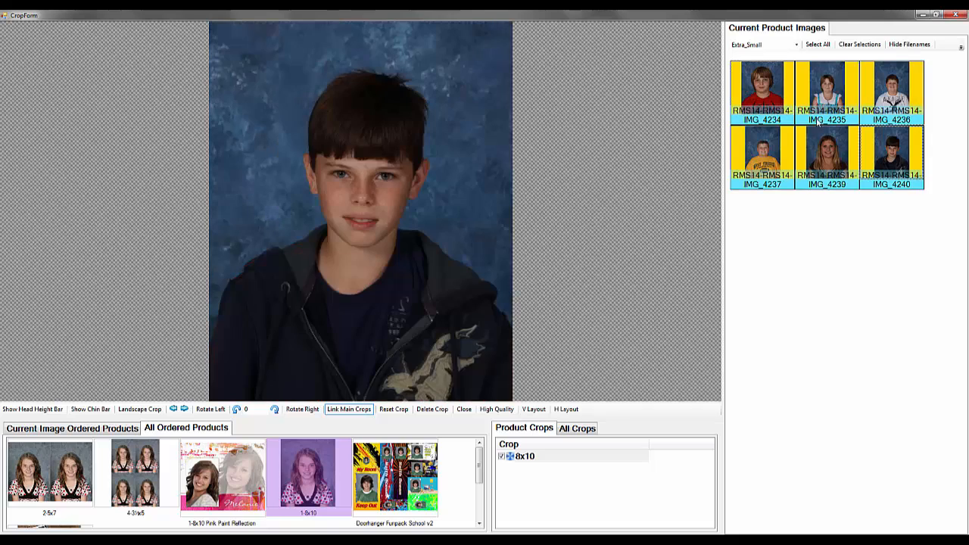
right_click(762, 98)
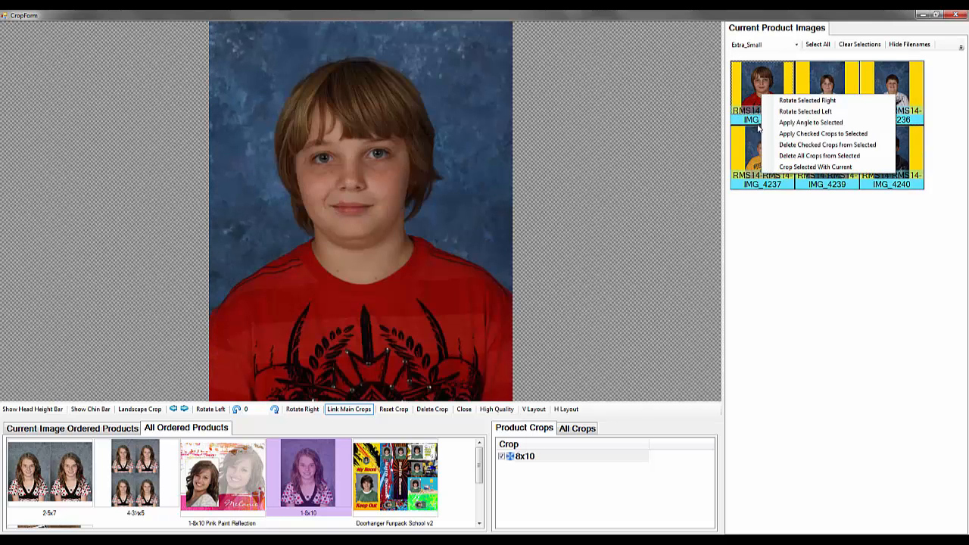
left_click(785, 167)
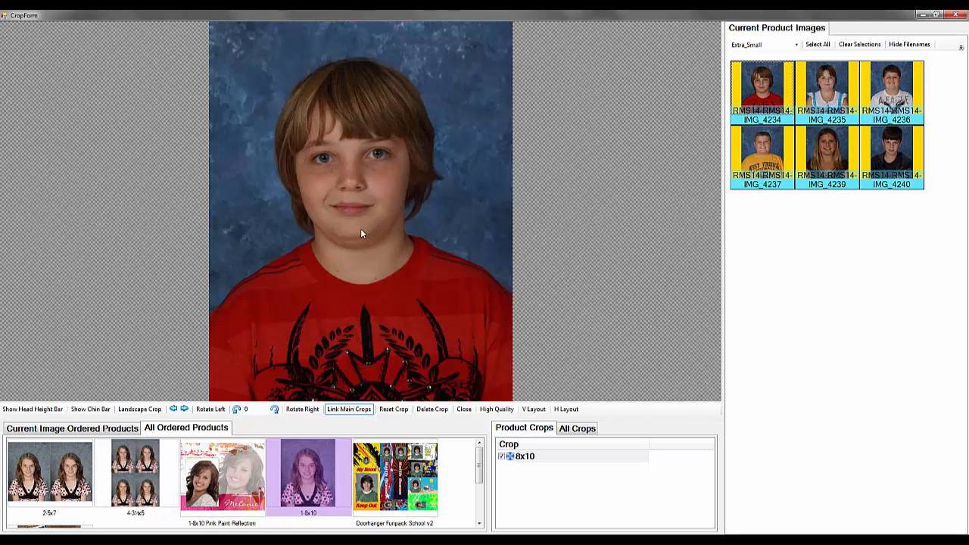
Shift the 8x10 crop of all six portraits slightly using IMG_4234 and check it on IMG_4235 to IMG_4240
left_click_drag(361, 228, 385, 243)
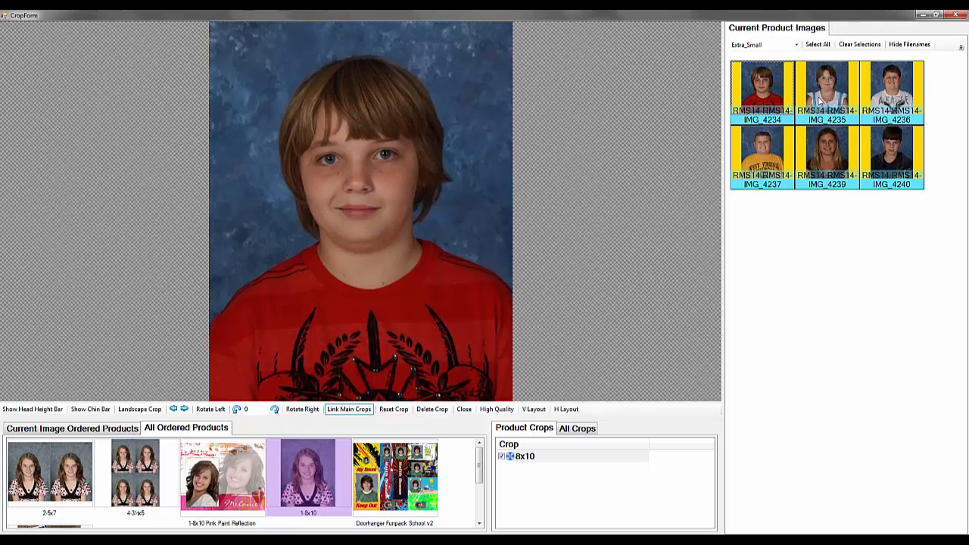
left_click(820, 101)
left_click(899, 89)
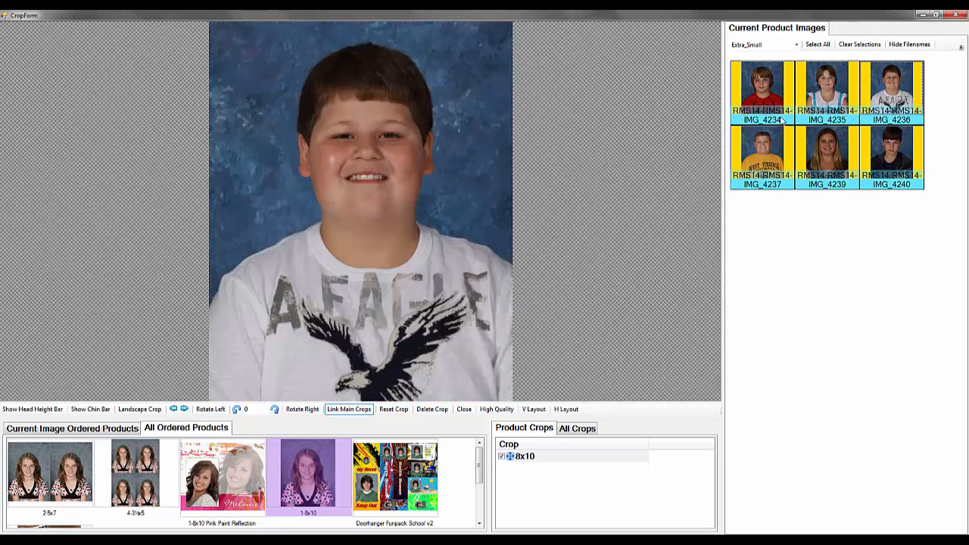
left_click(745, 141)
left_click(825, 154)
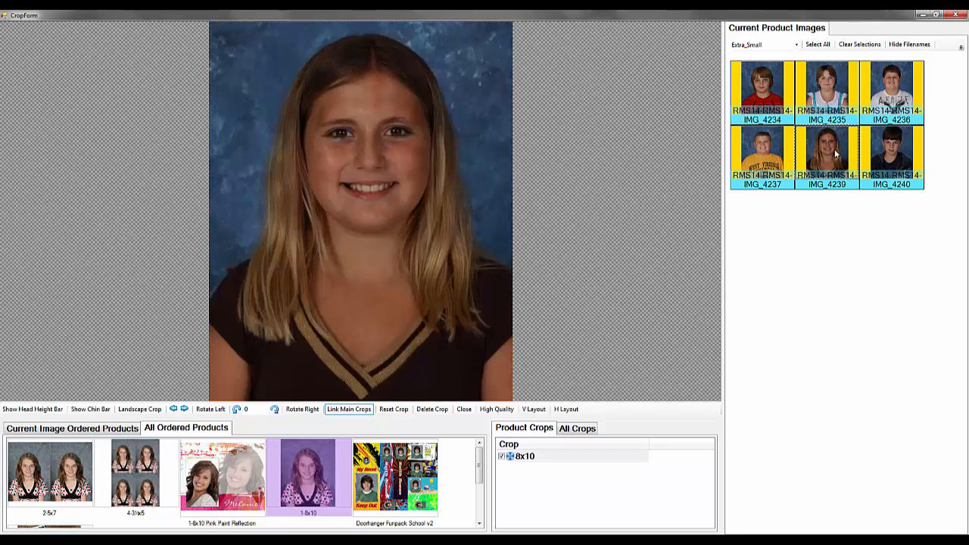
left_click(883, 155)
Loosen and reposition the shared 8x10 crop on IMG_4234 to include more of the shirt, and check the other five portraits
left_click(763, 91)
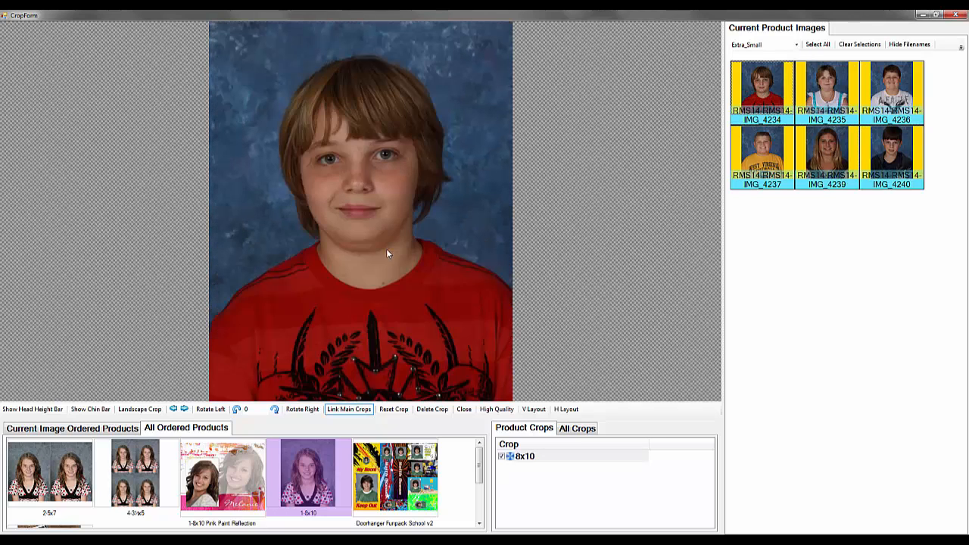
scroll(384, 156, "down", 3)
left_click_drag(382, 216, 384, 195)
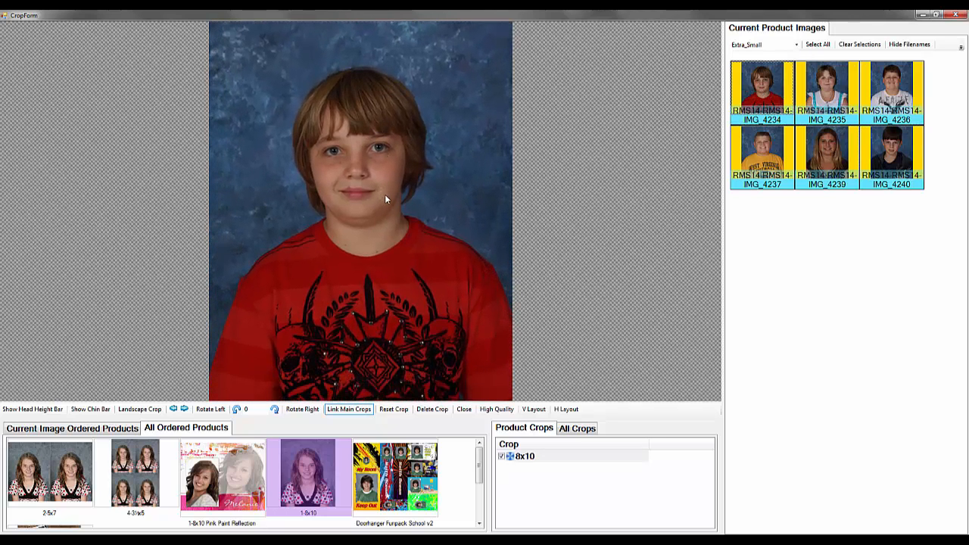
left_click(825, 97)
left_click(885, 97)
left_click(756, 149)
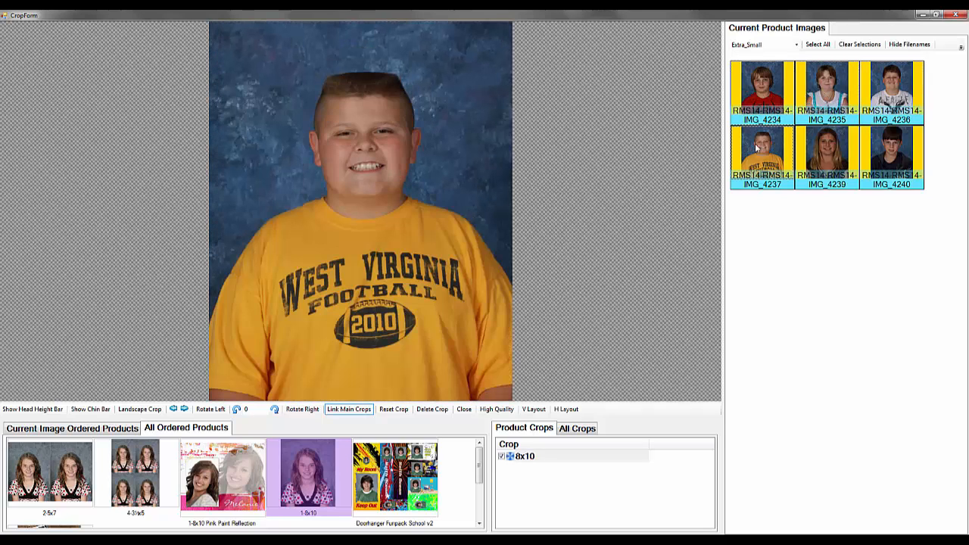
left_click(823, 150)
left_click(886, 150)
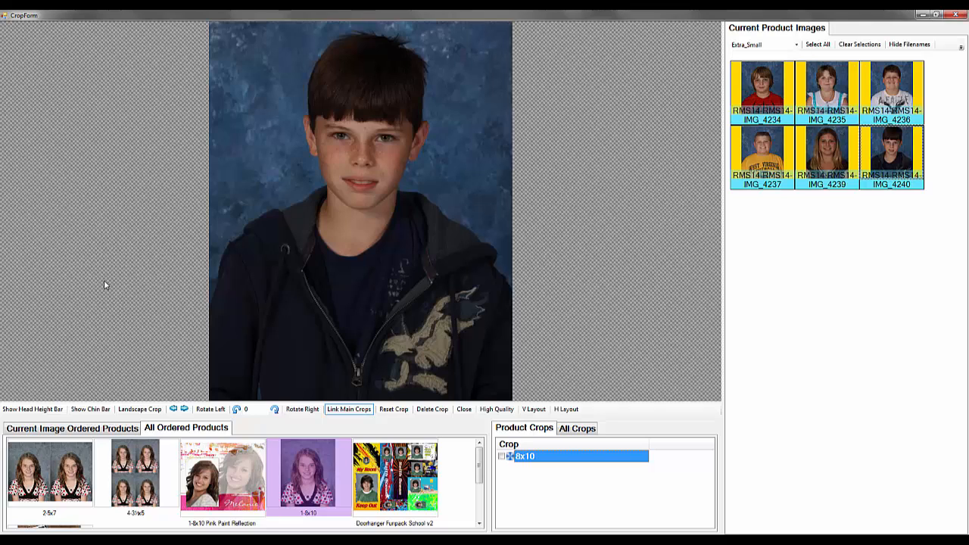
Return to the current image's ordered products, open IMG_4234 and rotate it right through a full turn, accepting deletion of its crops
left_click(66, 428)
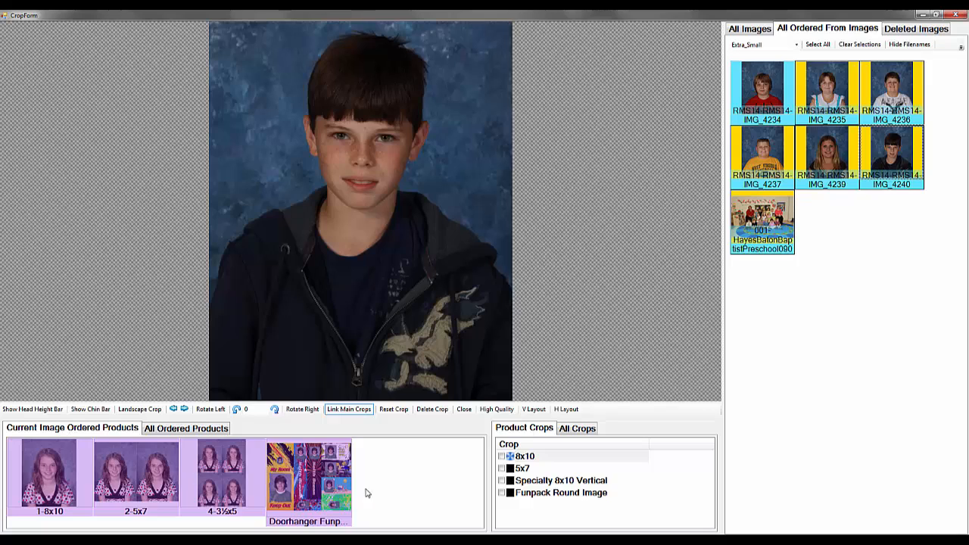
left_click(772, 106)
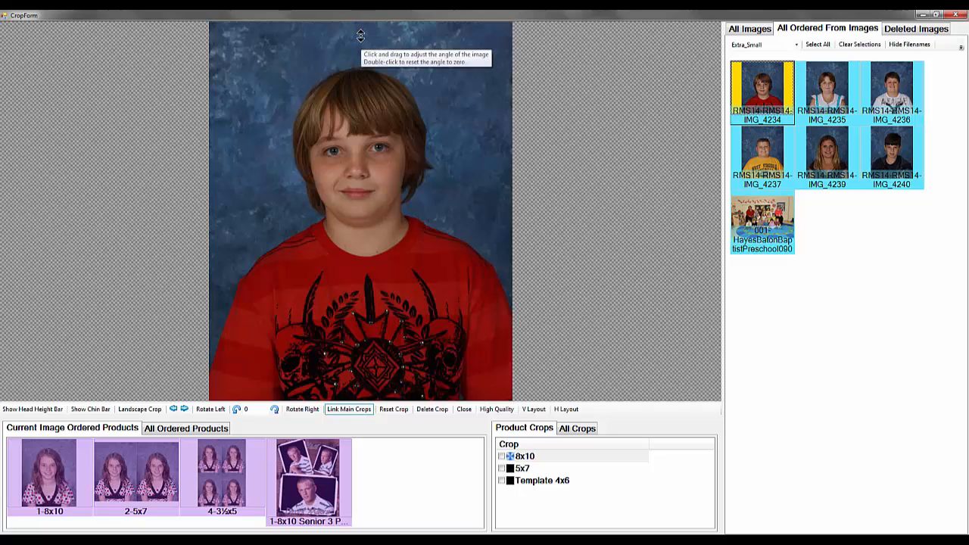
left_click(492, 121)
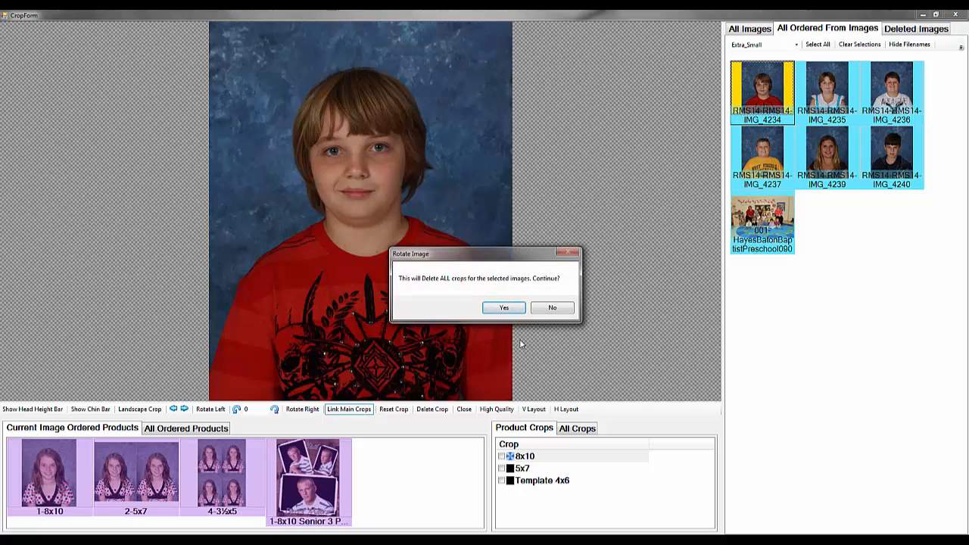
left_click(504, 308)
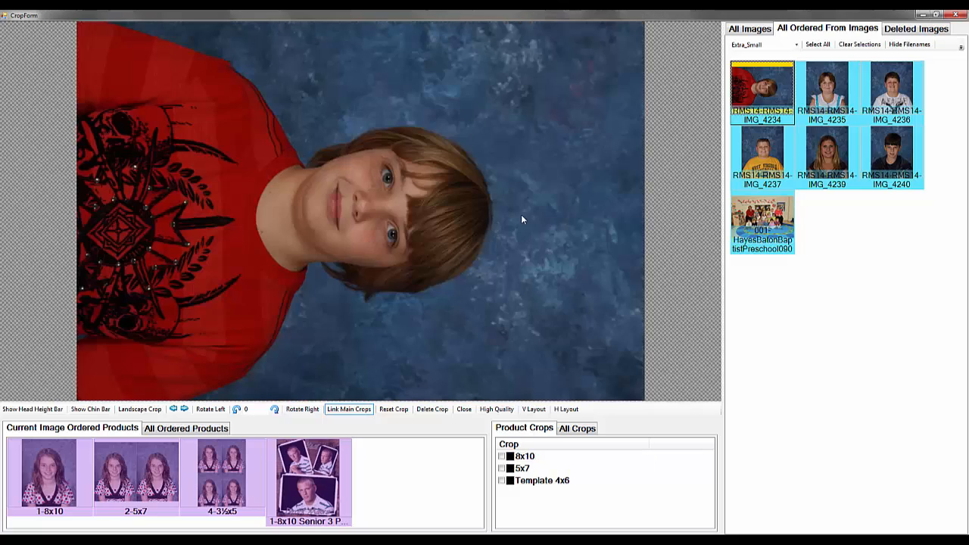
left_click(625, 199)
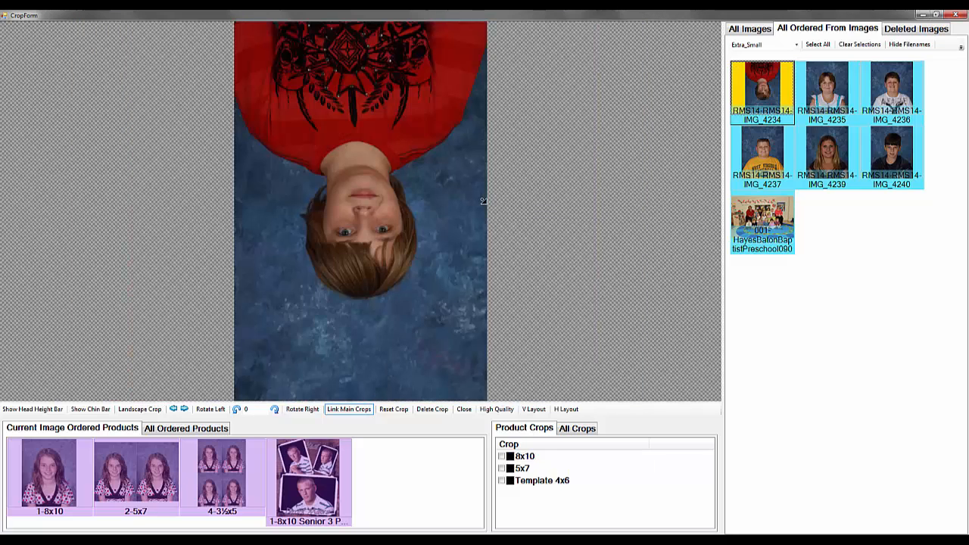
left_click(482, 200)
left_click(621, 192)
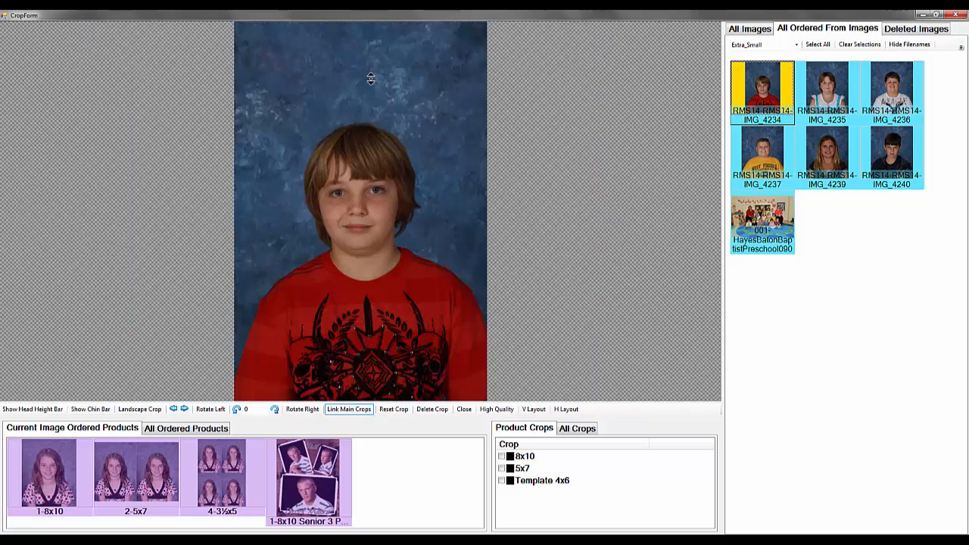
Tilt IMG_4234 freehand to an angle of about 21.35 and rotate it left through a full turn
left_click_drag(372, 79, 379, 250)
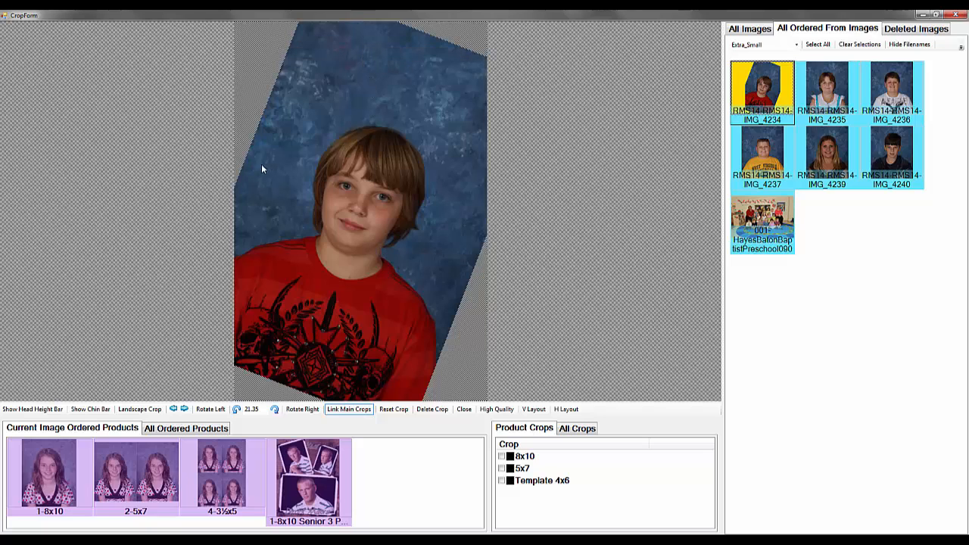
left_click(245, 174)
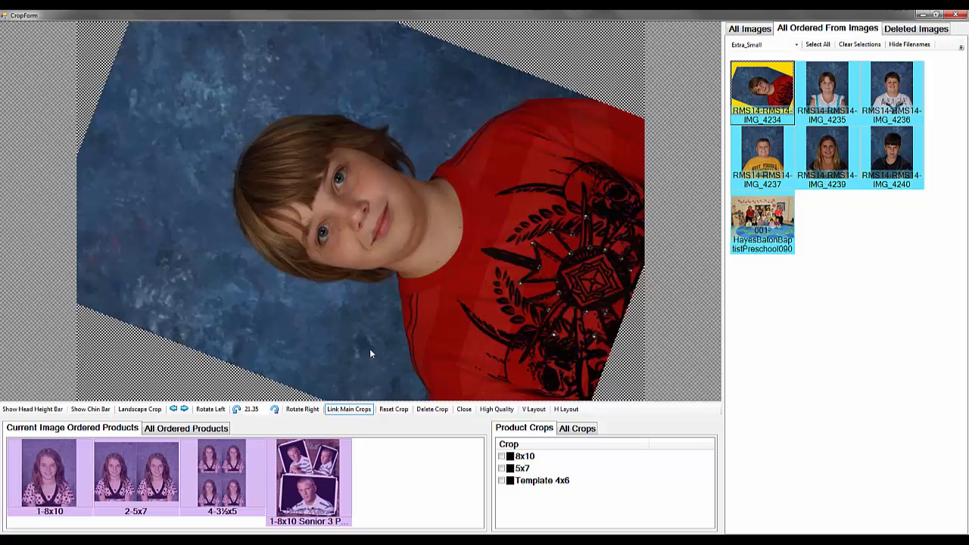
left_click(80, 205)
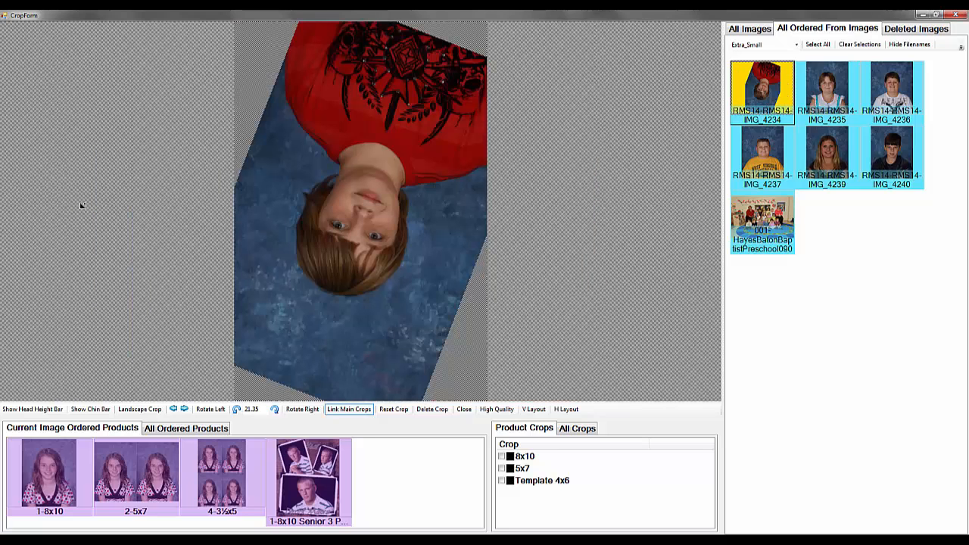
left_click(253, 210)
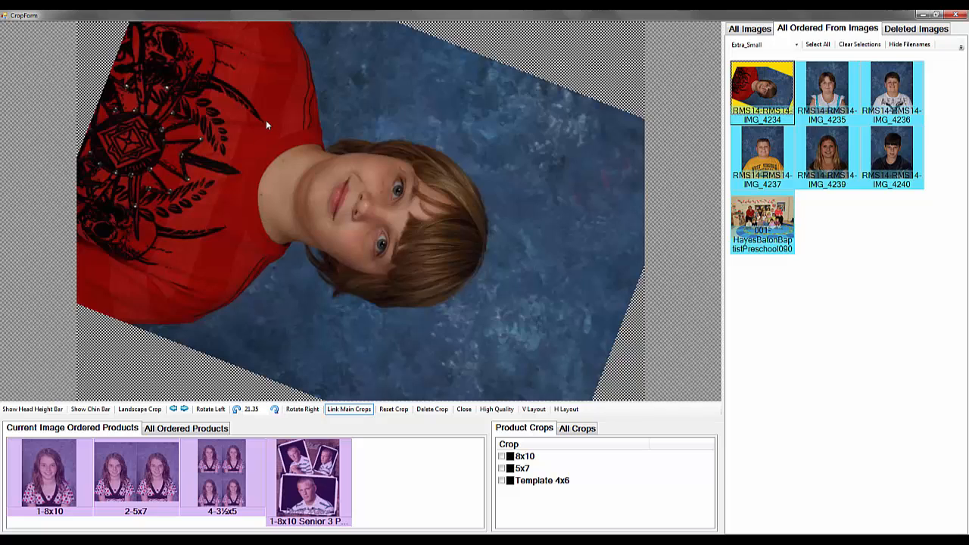
left_click(90, 193)
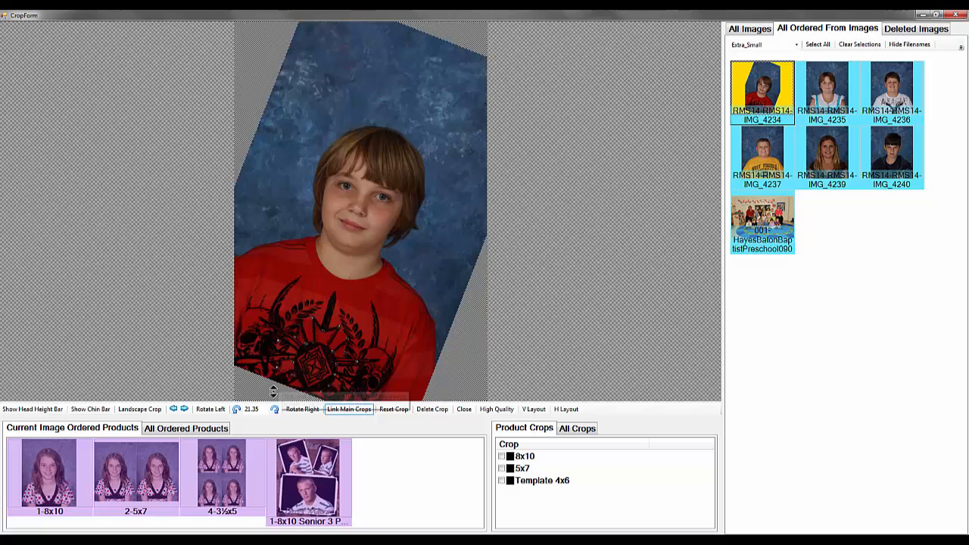
Reset IMG_4234's angle to 0 and close the crop window
left_click(253, 410)
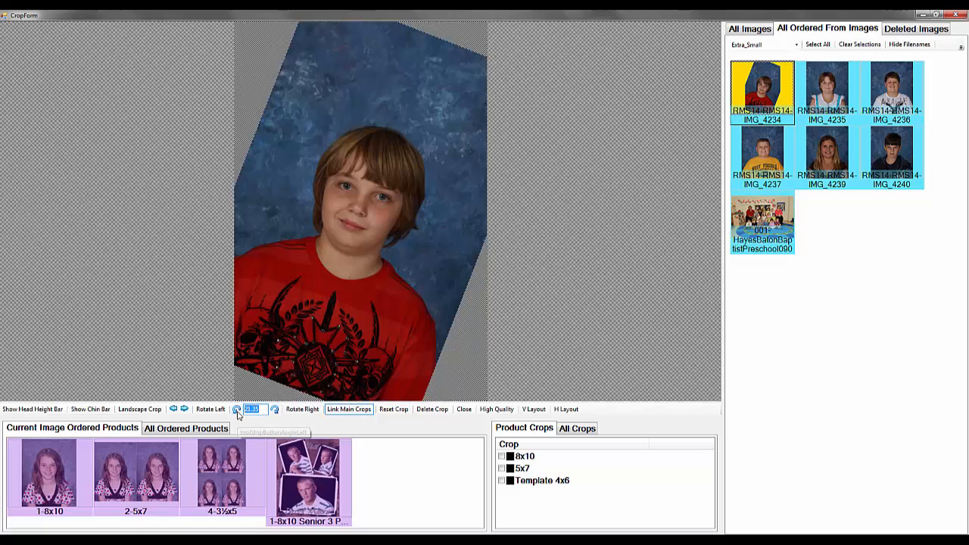
double_click(379, 33)
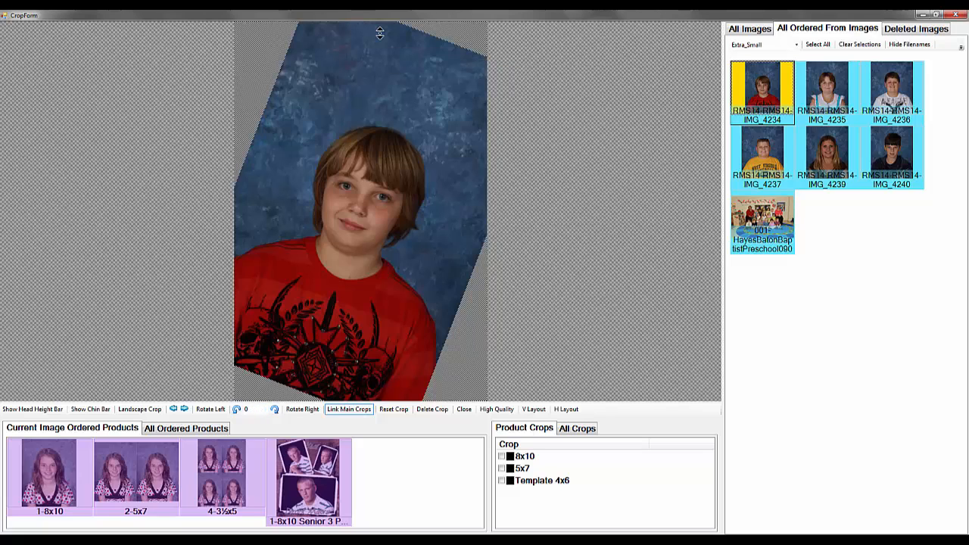
left_click(524, 457)
left_click(358, 294)
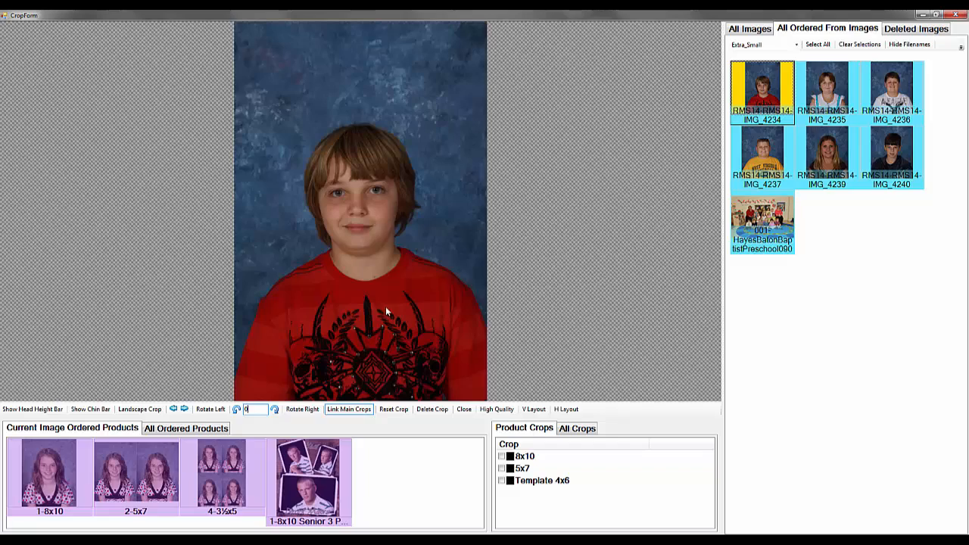
left_click(464, 410)
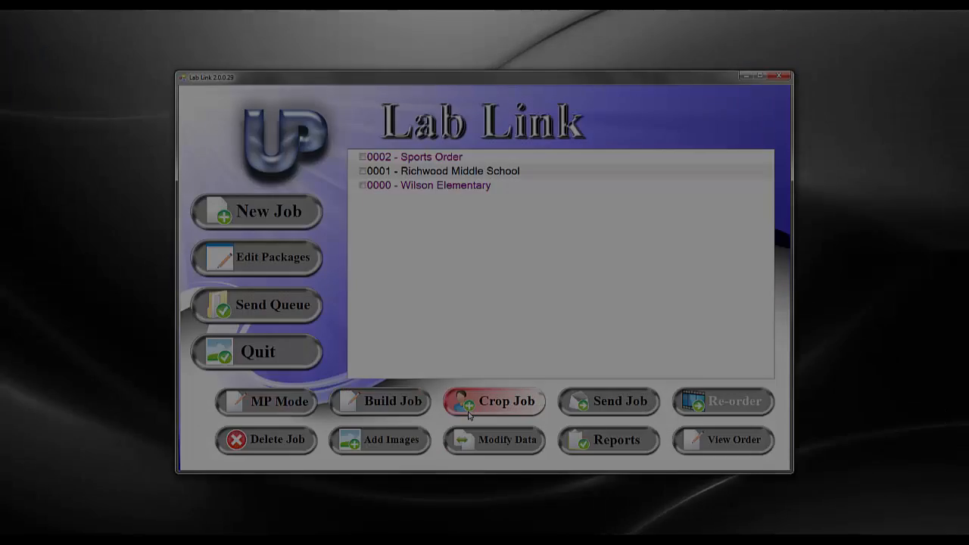